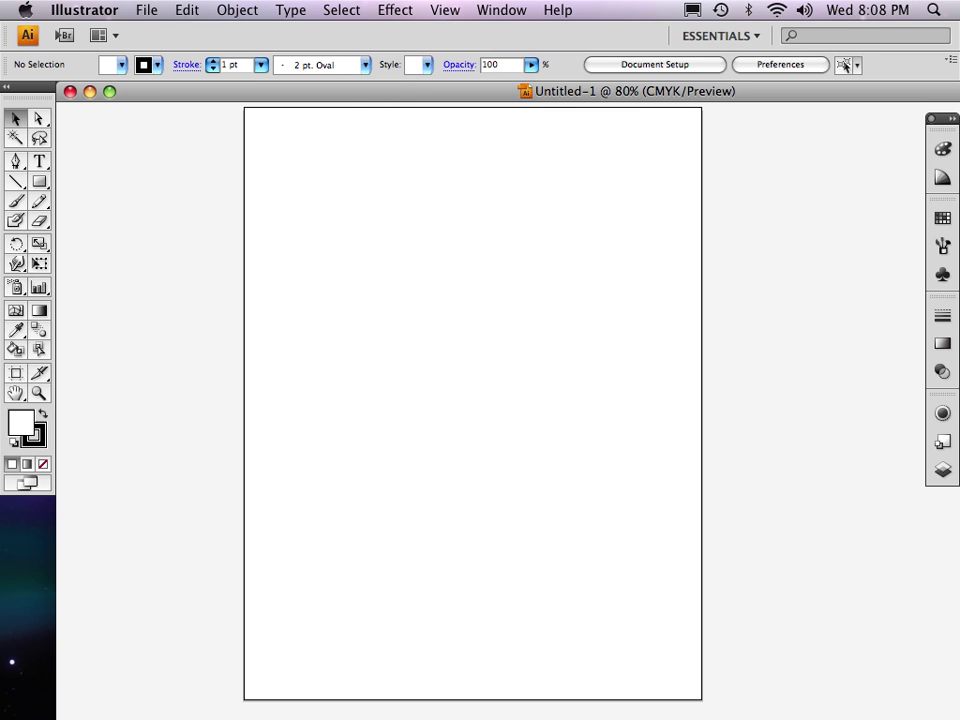
# Place michigan-reference.gif in the document and center it horizontally over the artboard.
pyautogui.click(146, 10)
pyautogui.click(150, 332)
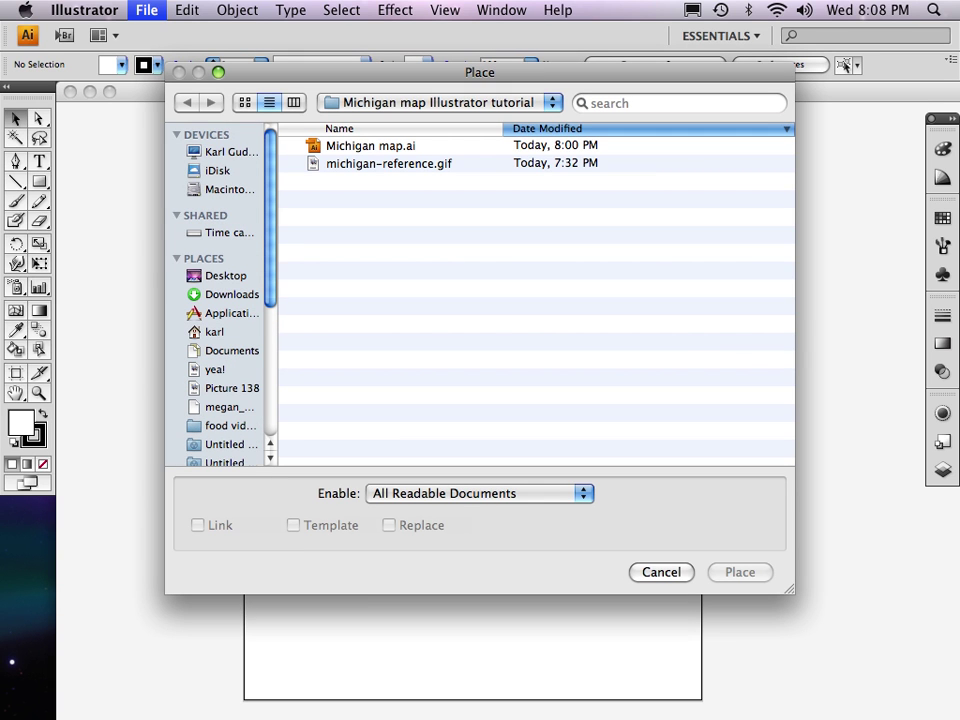
pyautogui.doubleClick(389, 163)
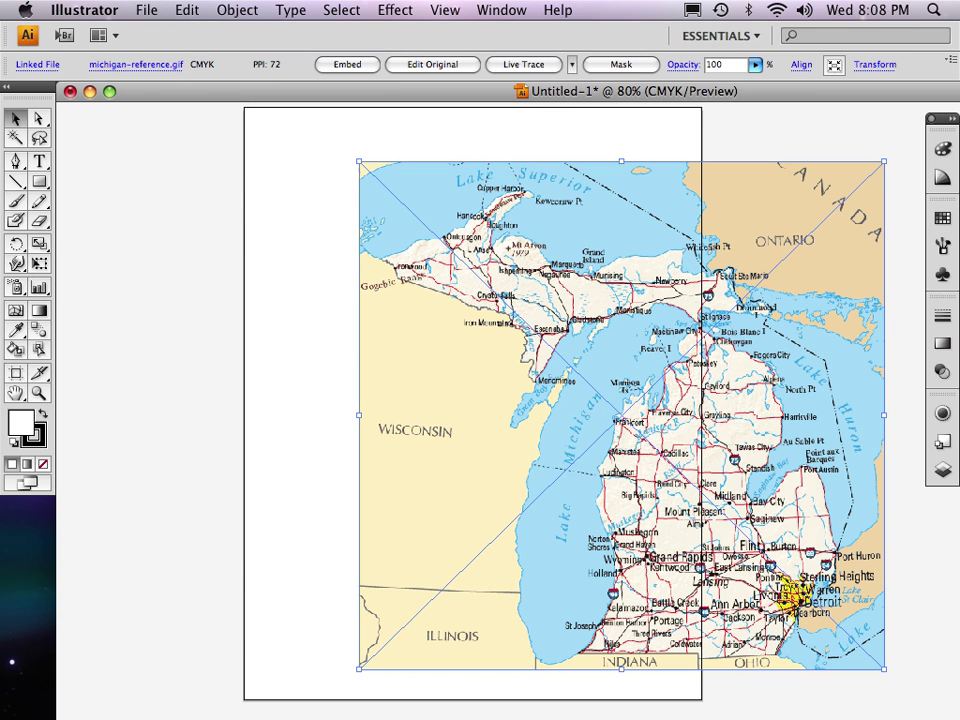
pyautogui.moveTo(621, 415); pyautogui.dragTo(480, 416)
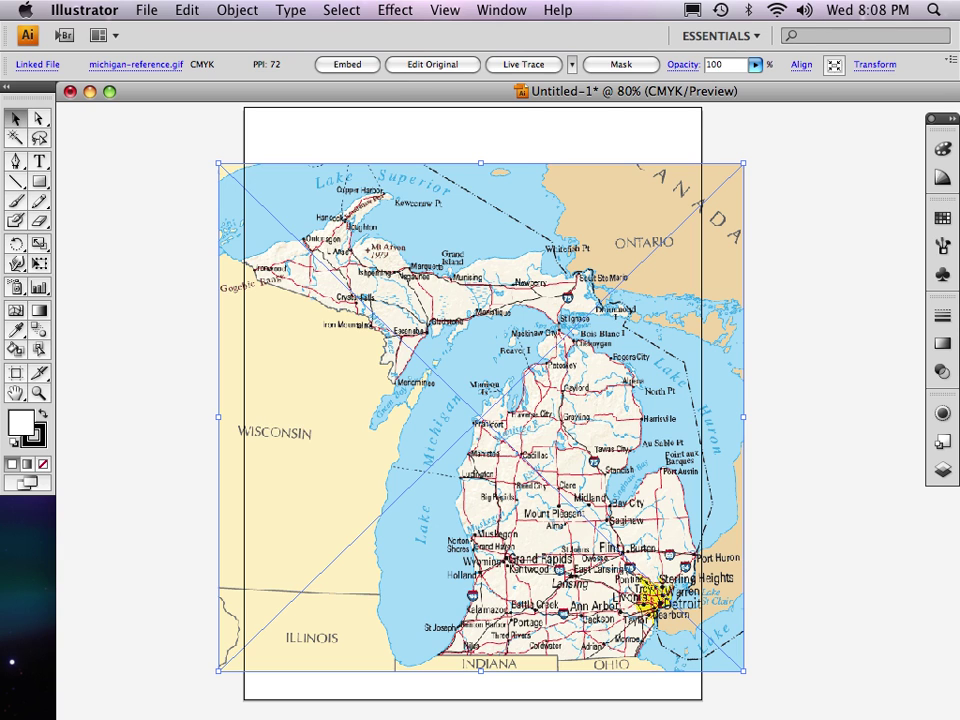
pyautogui.press('super+2')
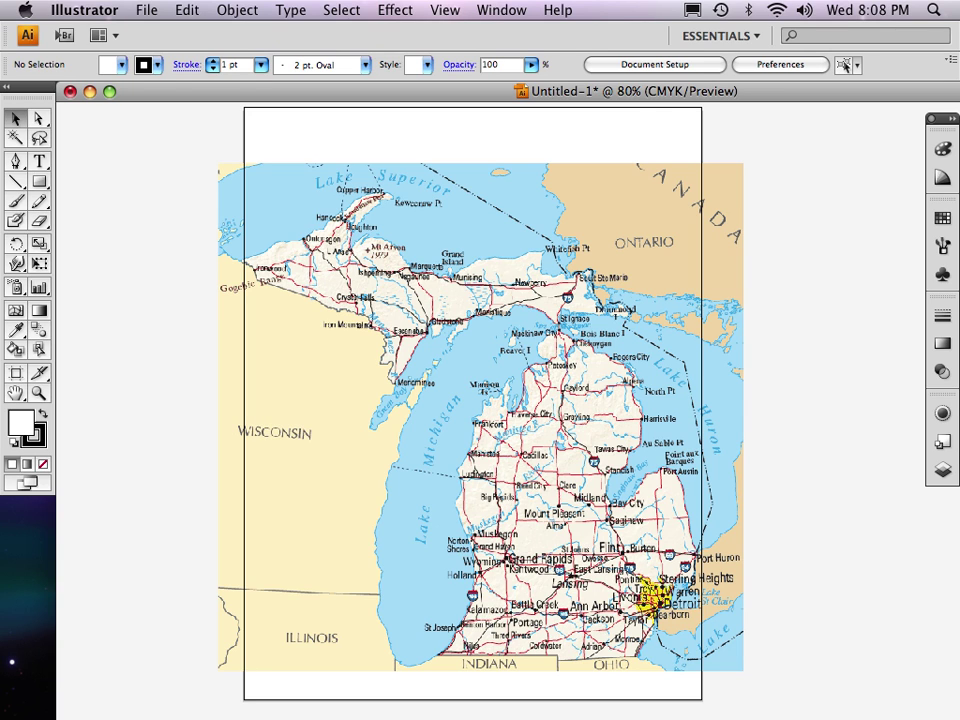
# Create a rectangle 4 in wide and 4 in high over the map.
pyautogui.click(40, 182)
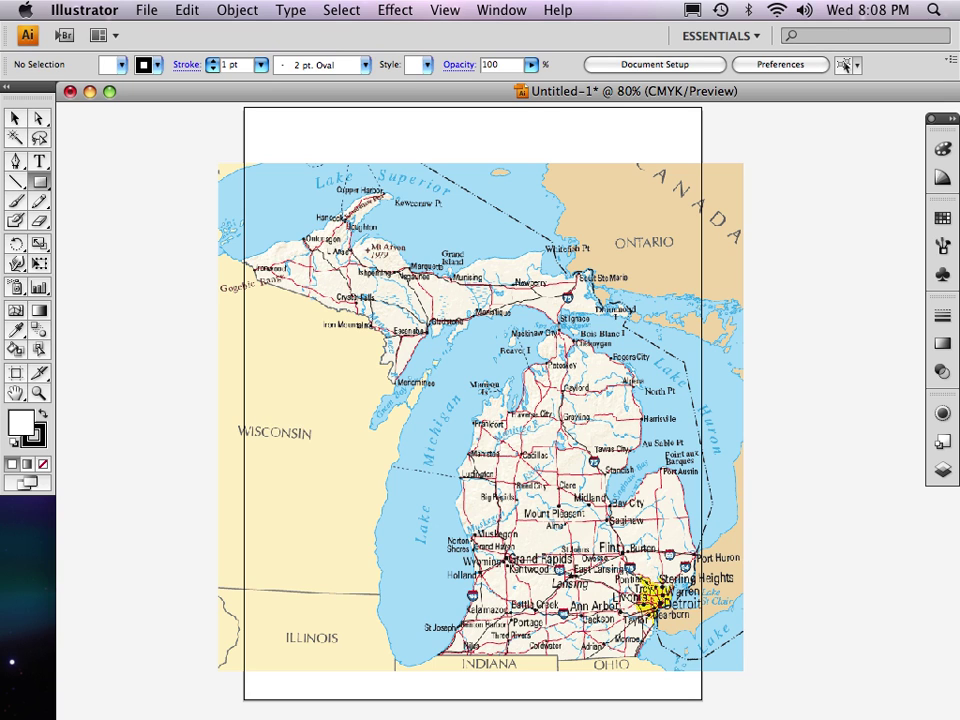
pyautogui.press('Return')
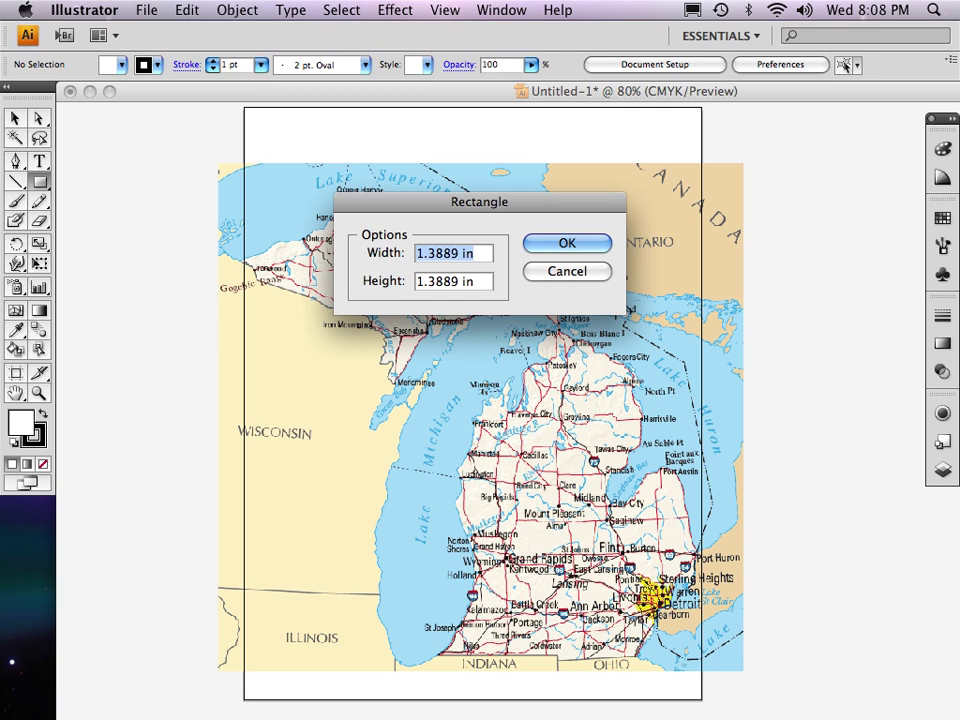
pyautogui.write('4 in')
pyautogui.press('Tab')
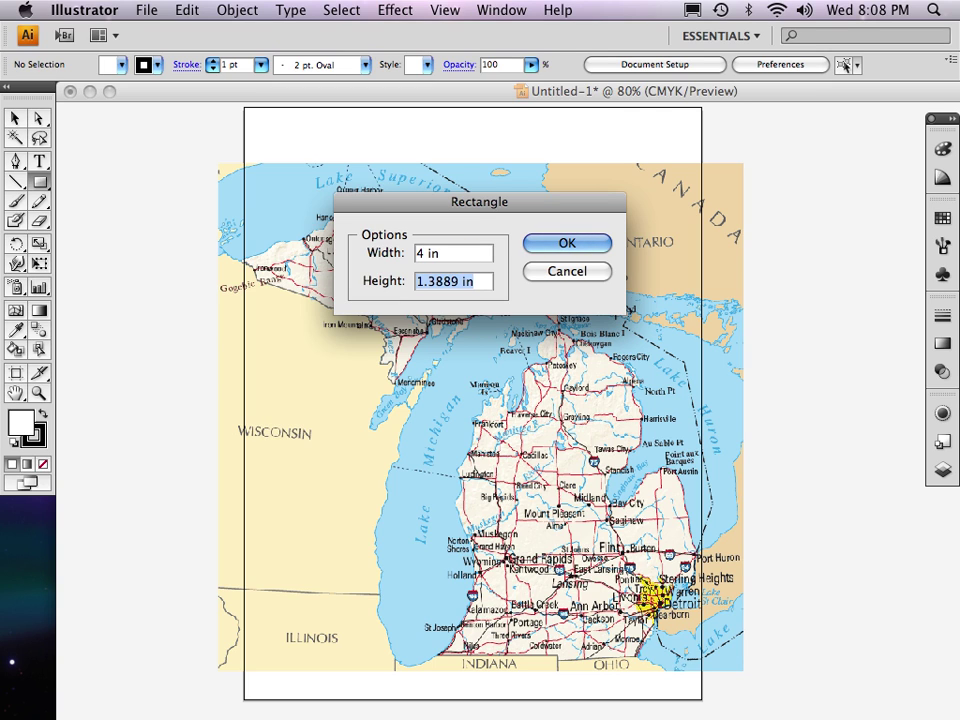
pyautogui.write('4')
pyautogui.press('Return')
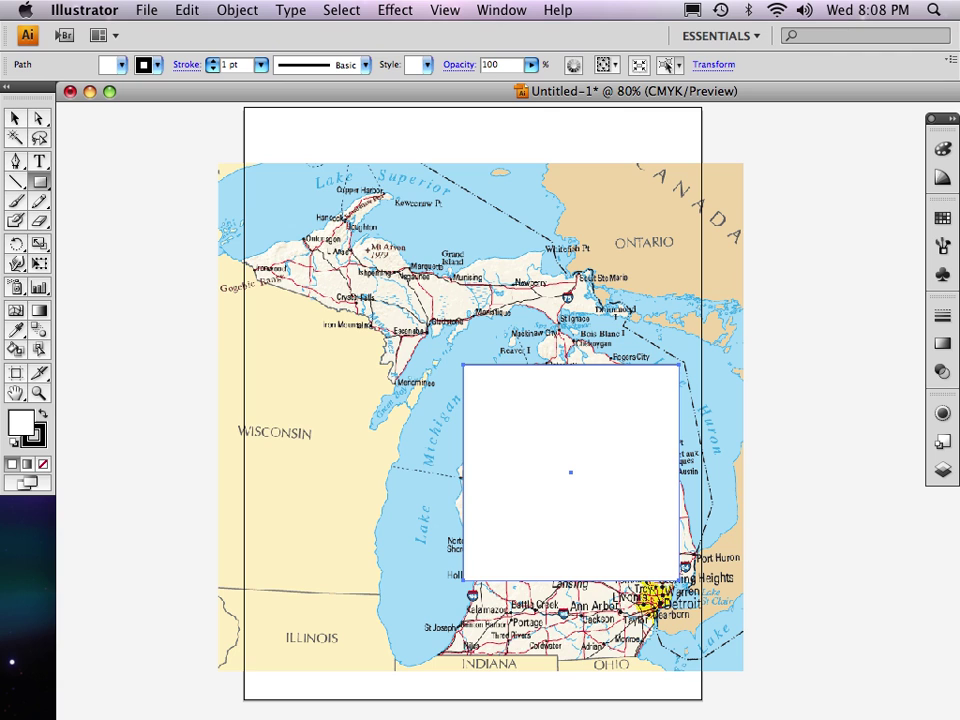
# Check the general measurement units in the Units & Display Performance preferences and look through the neighbouring preference pages.
pyautogui.click(82, 10)
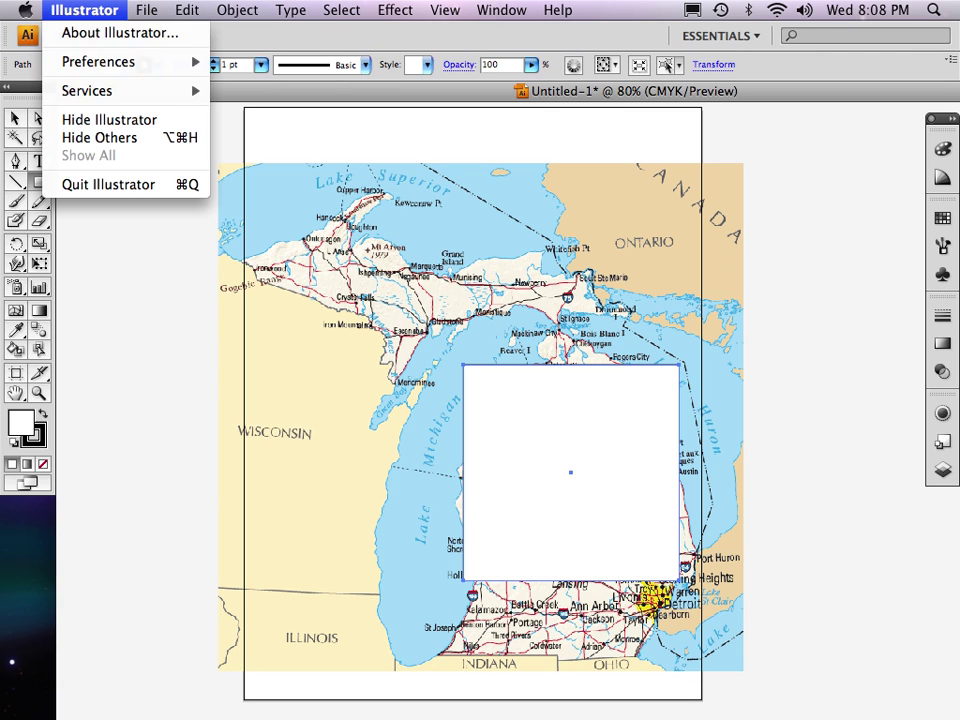
pyautogui.moveTo(98, 62)
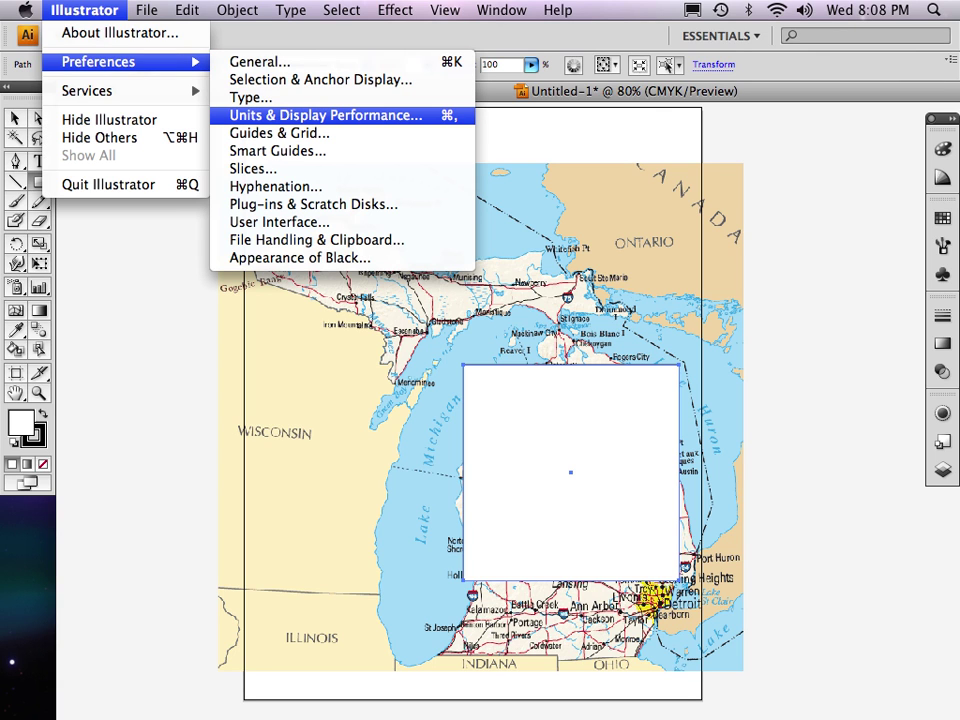
pyautogui.click(320, 115)
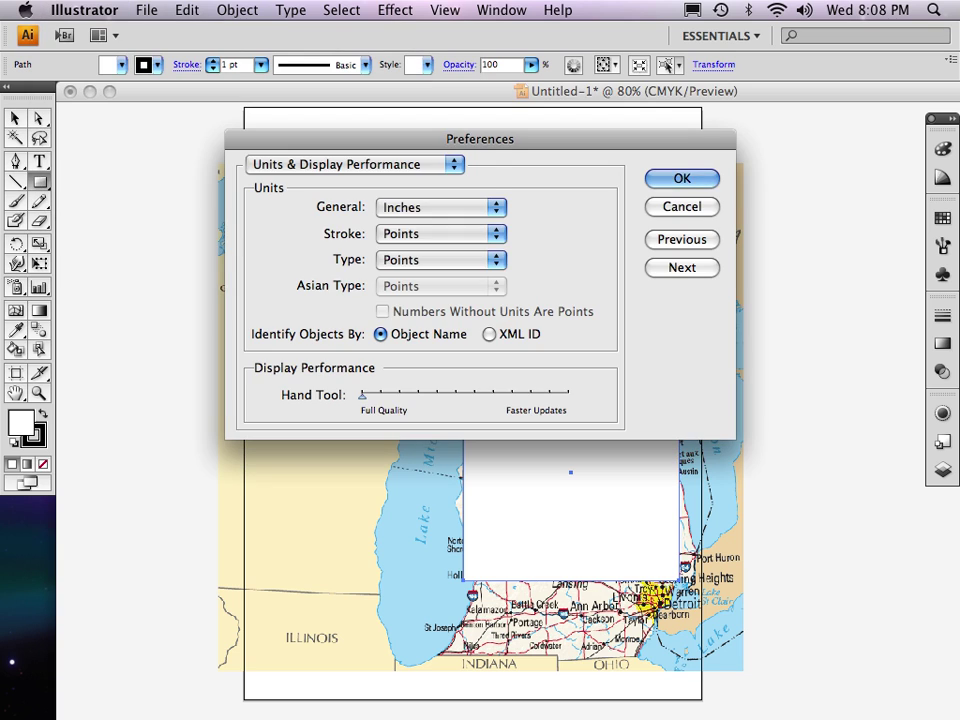
pyautogui.click(430, 207)
pyautogui.click(430, 207)
pyautogui.press('super+p')
pyautogui.press('super+p')
pyautogui.press('super+p')
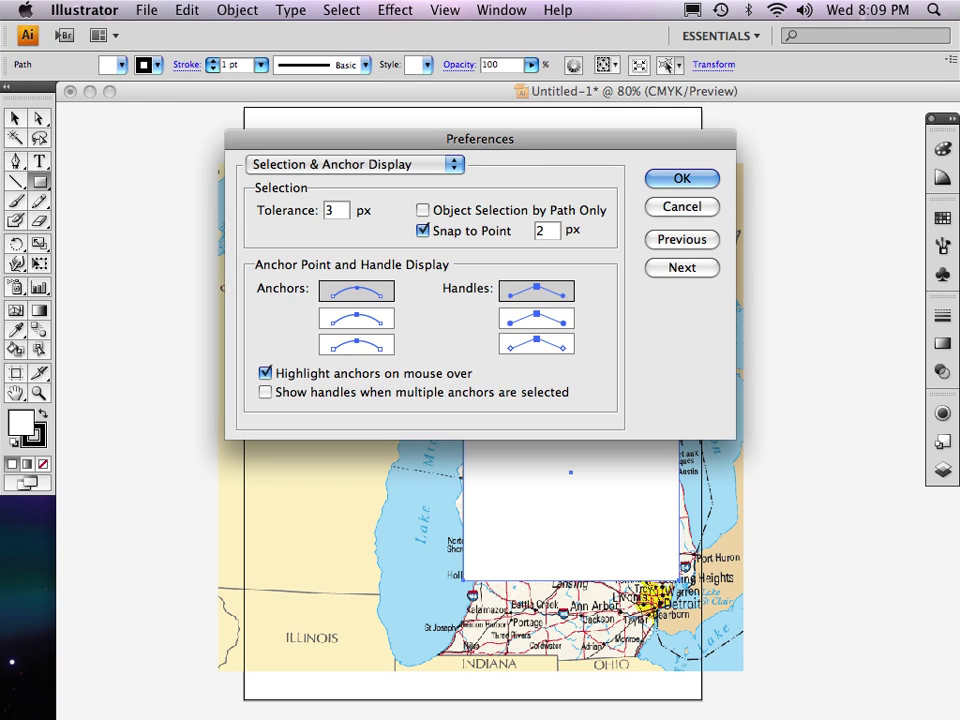
pyautogui.press('super+n')
pyautogui.press('super+n')
pyautogui.press('super+5')
pyautogui.press('super+7')
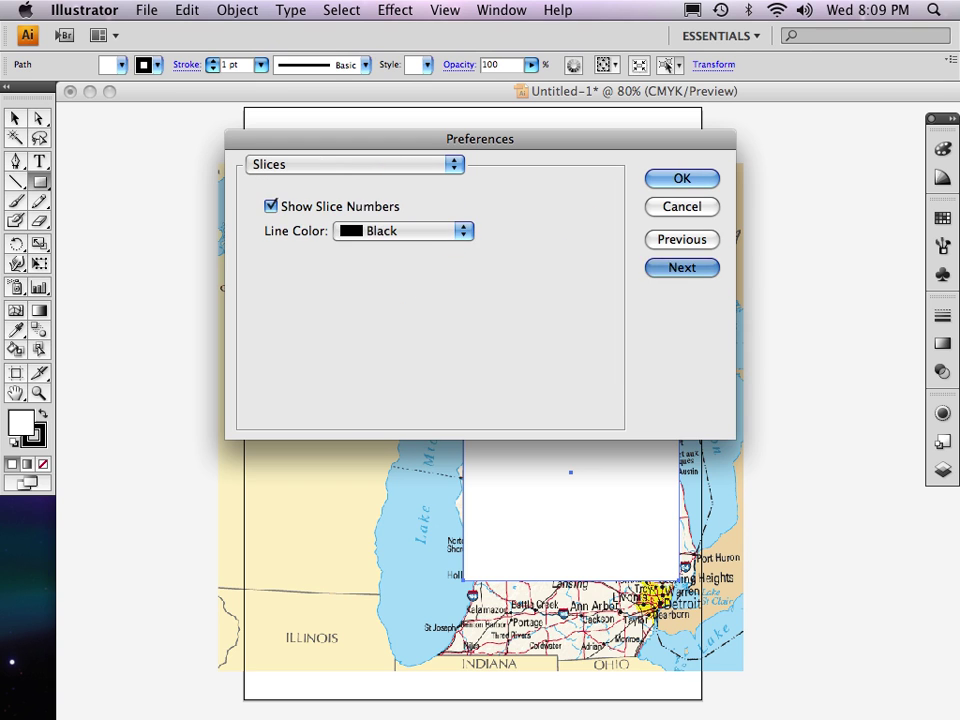
pyautogui.press('super+8')
pyautogui.press('Return')
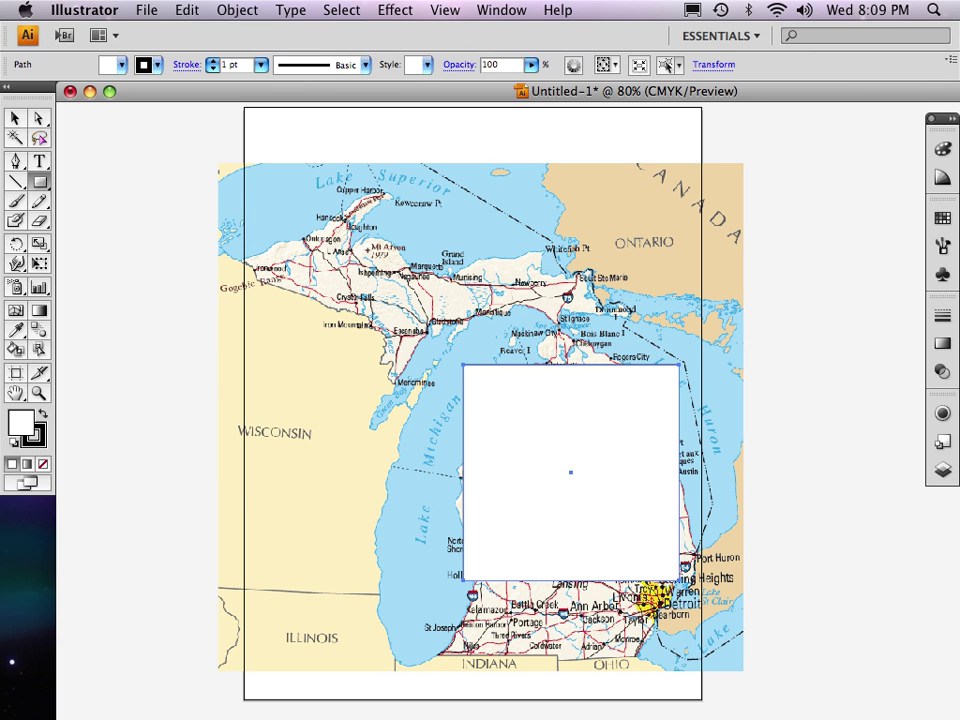
# Move the white square up and left to the middle of the artboard, and keep it selected.
pyautogui.press('v')
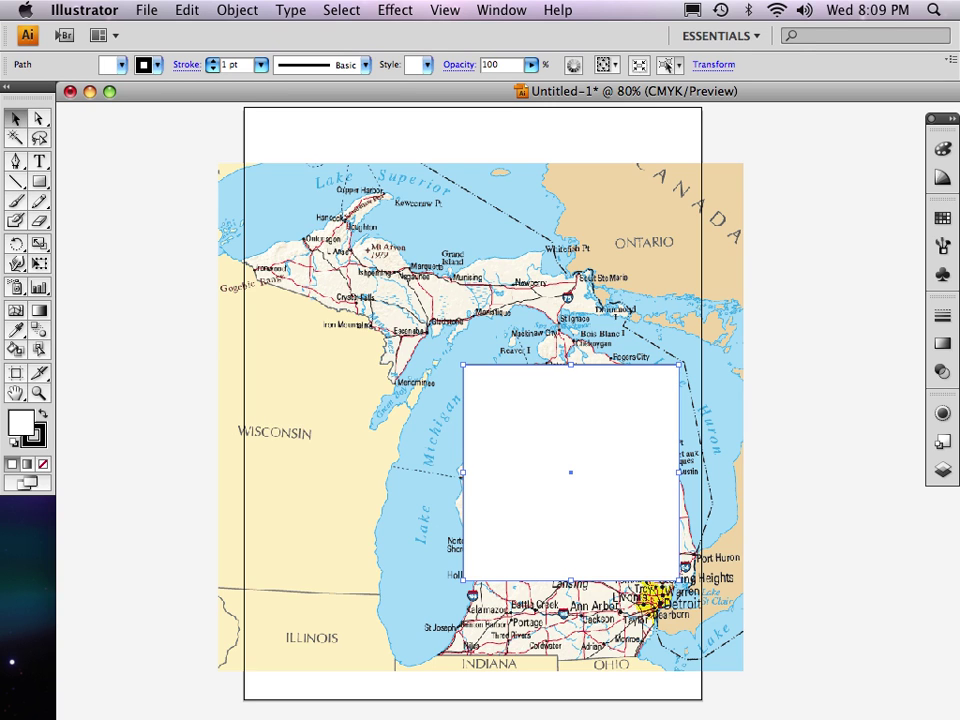
pyautogui.moveTo(571, 472); pyautogui.dragTo(472, 424)
pyautogui.press('super+shift+a')
pyautogui.click(471, 423)
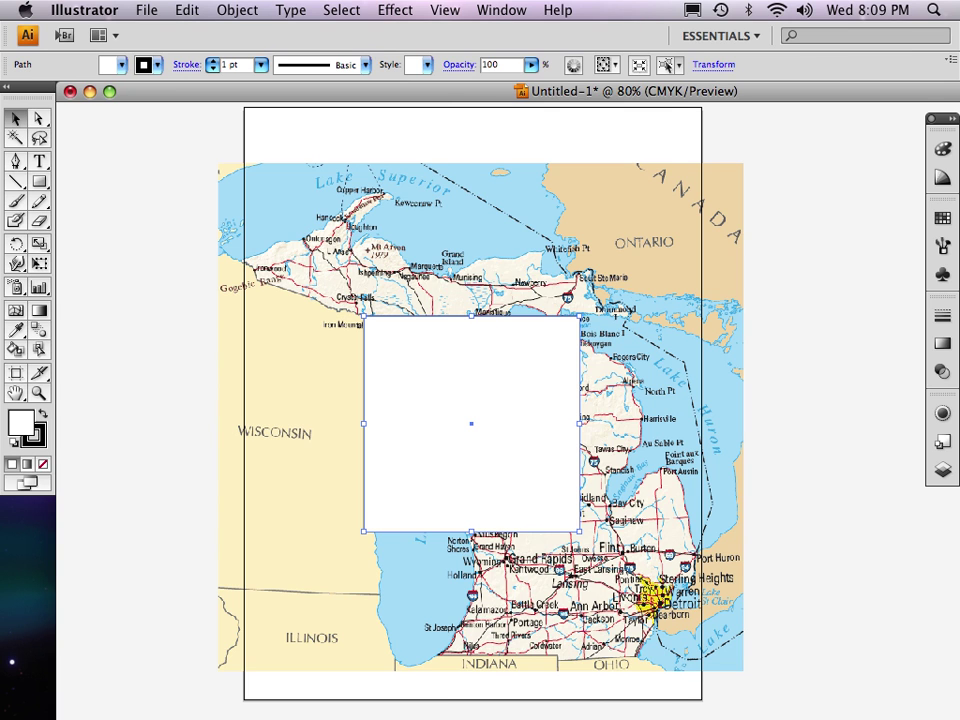
# Convert the selected square into a guide.
pyautogui.click(445, 10)
pyautogui.moveTo(500, 543)
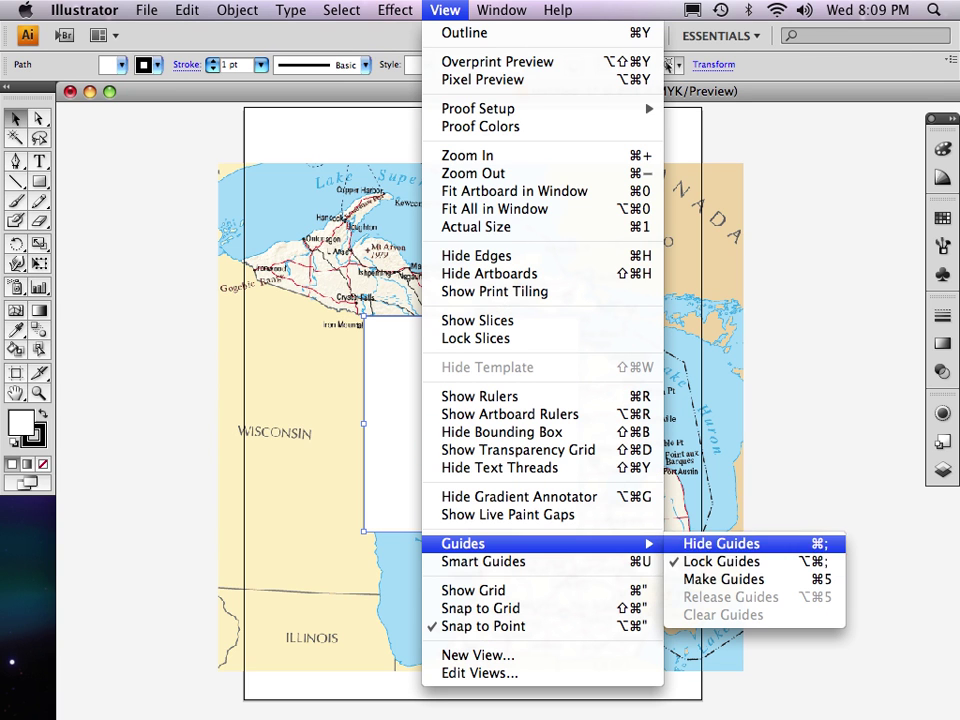
pyautogui.click(723, 579)
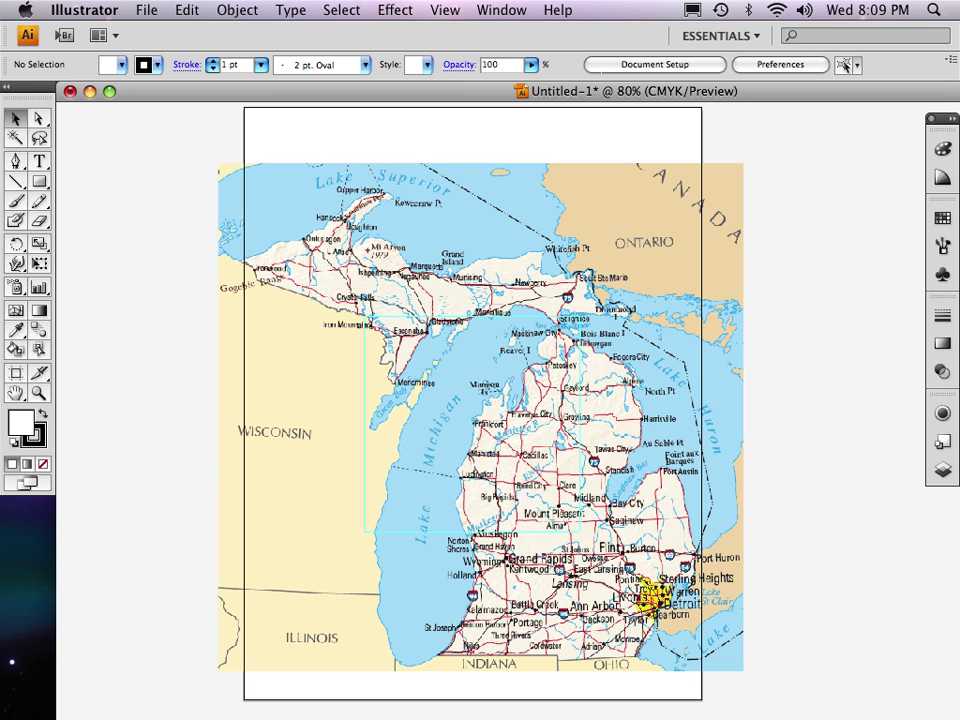
# Examine how the square guide sits on the Michigan map, first up close and at full artboard view.
pyautogui.press('z')
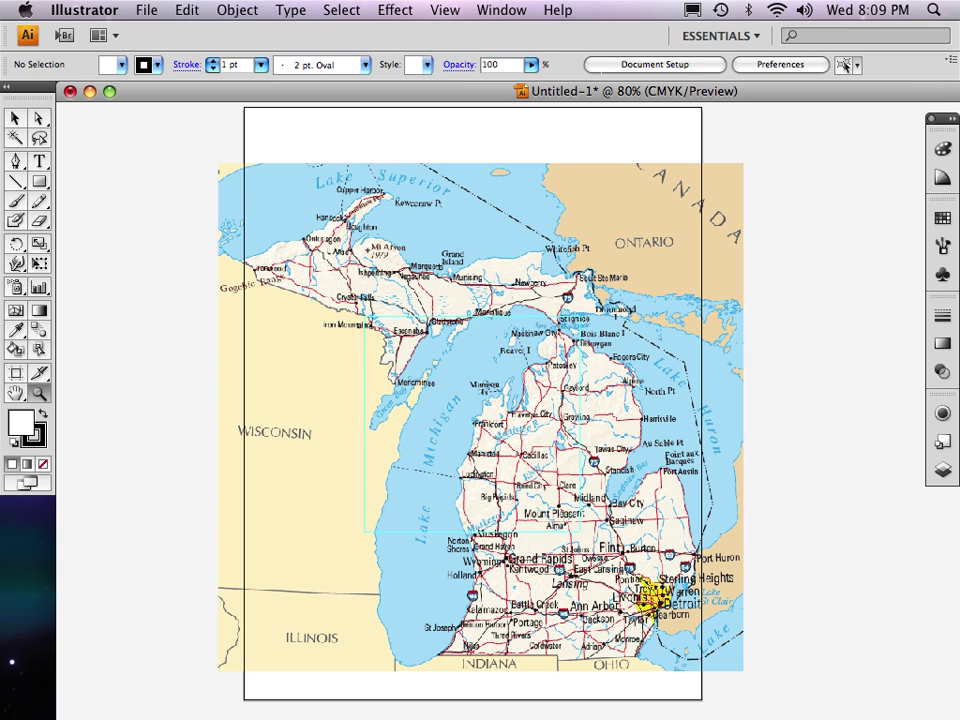
pyautogui.moveTo(317, 240); pyautogui.dragTo(517, 566)
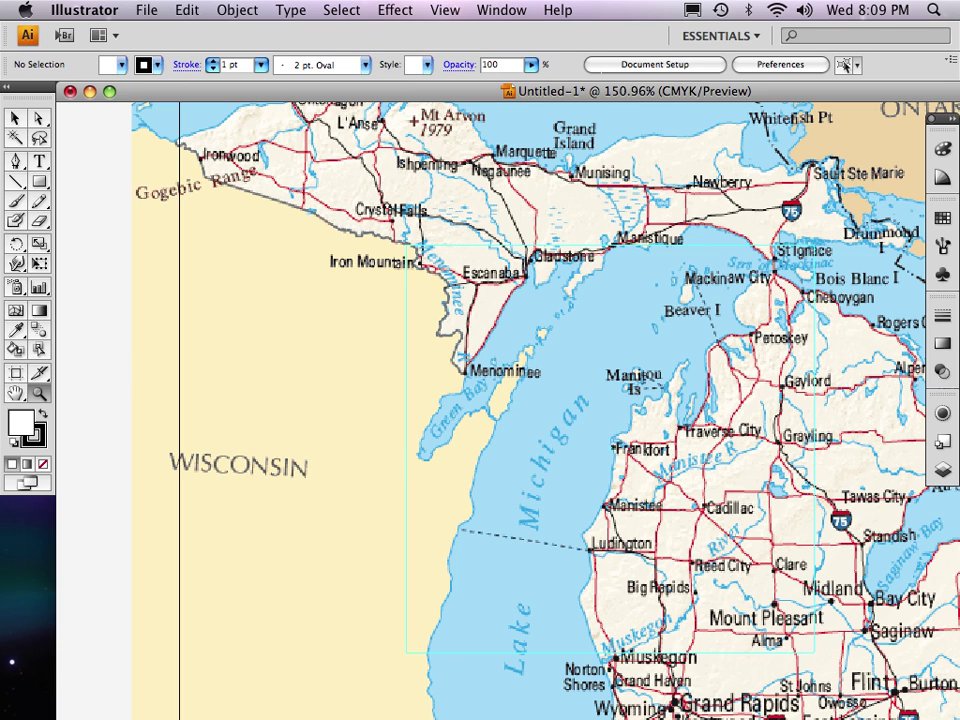
pyautogui.press('v')
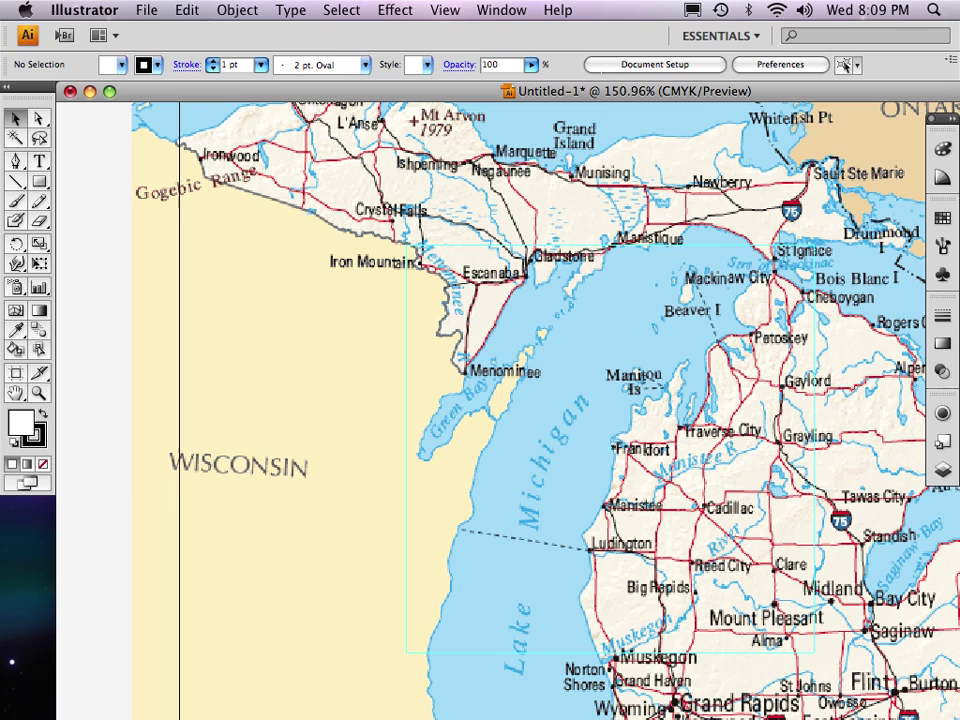
pyautogui.press('super+0')
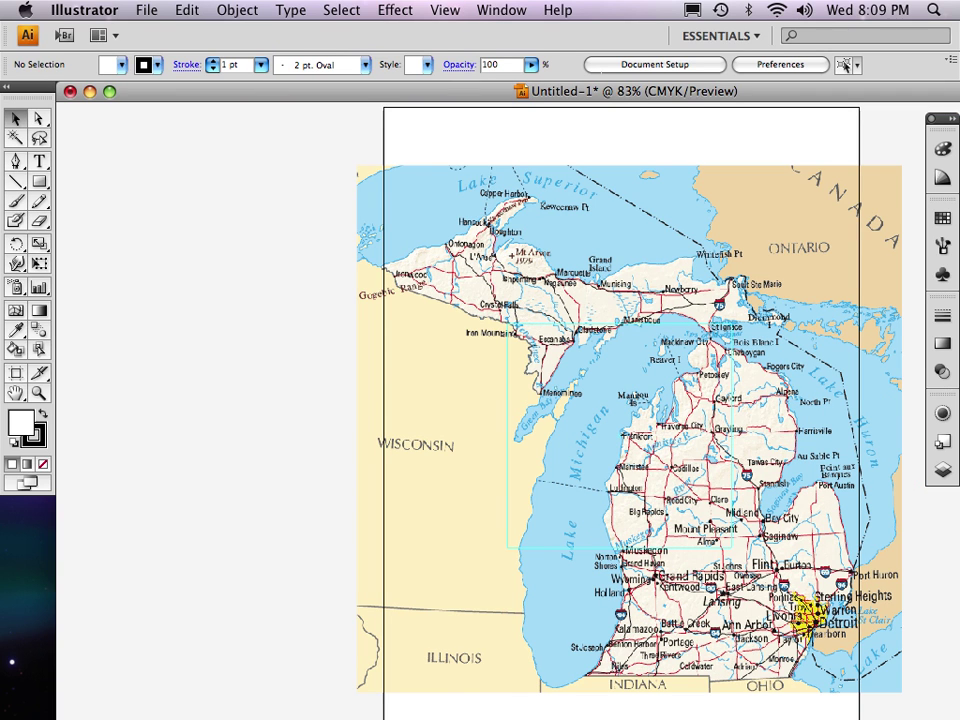
pyautogui.click(15, 393)
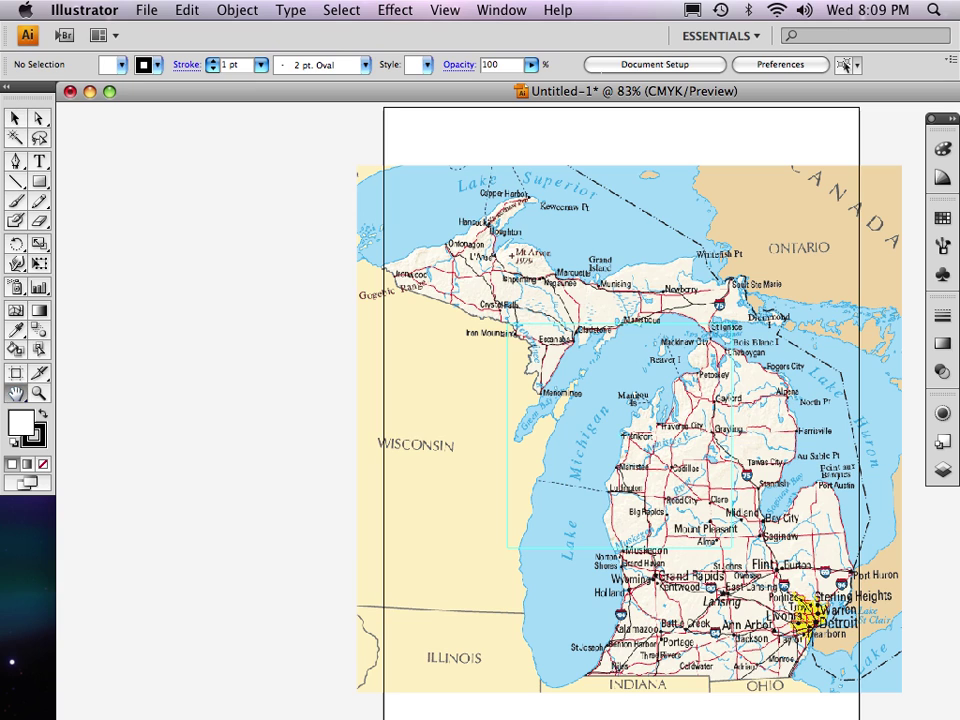
pyautogui.click(15, 118)
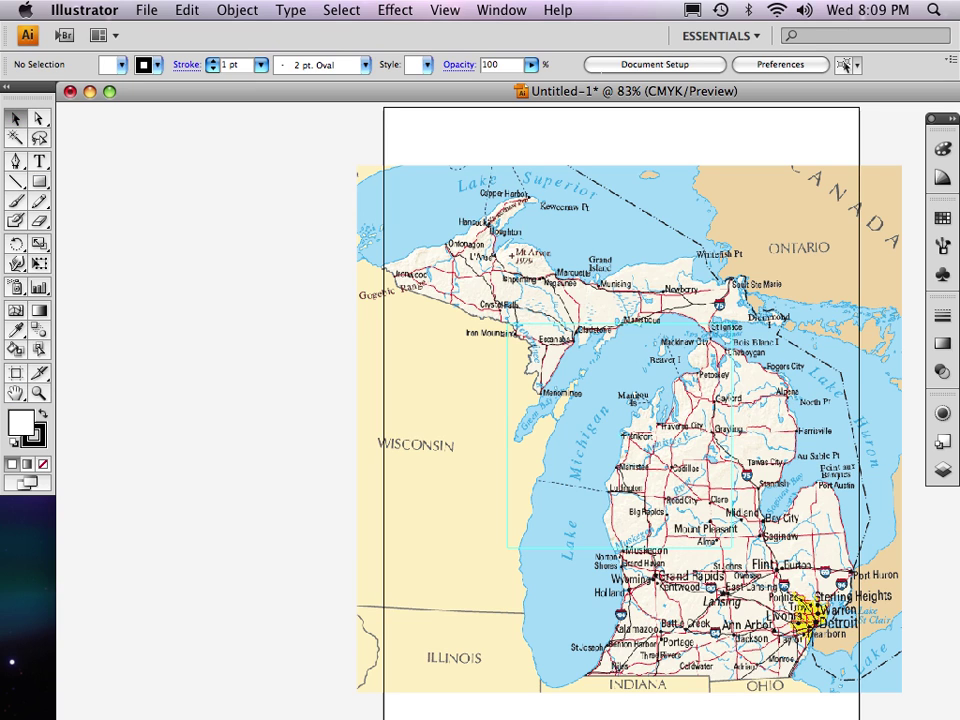
pyautogui.hscroll(5, 515, 411)
pyautogui.hscroll(-2, 515, 411)
pyautogui.scroll(-1, 515, 411)
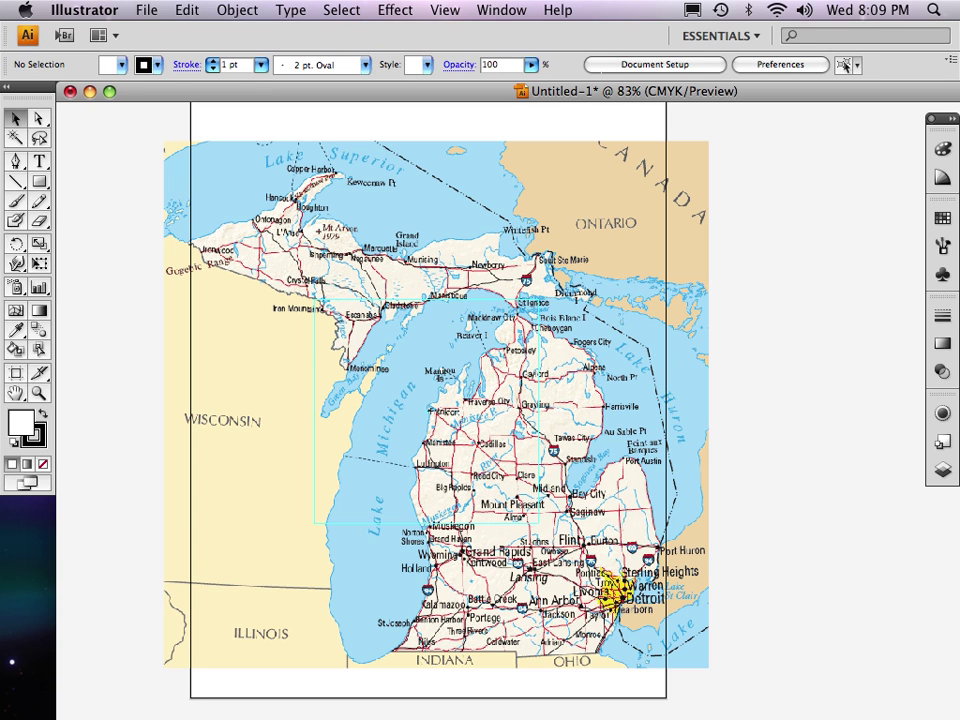
pyautogui.click(109, 91)
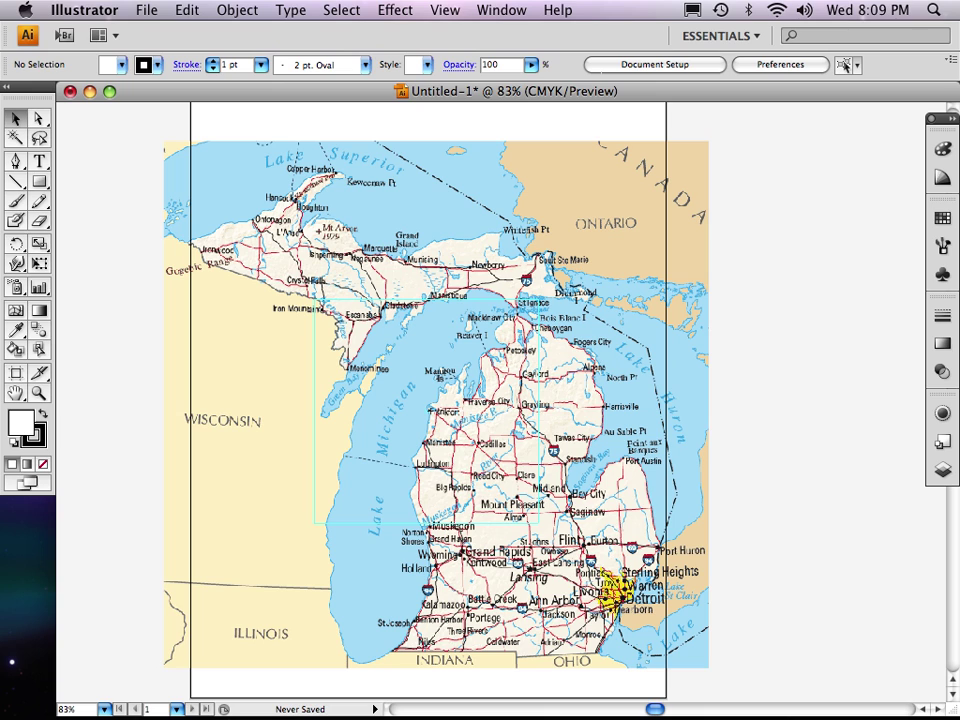
# Rename Layer 1, which holds the placed map, as "Base map" and dim its images to 40%.
pyautogui.press('super+a')
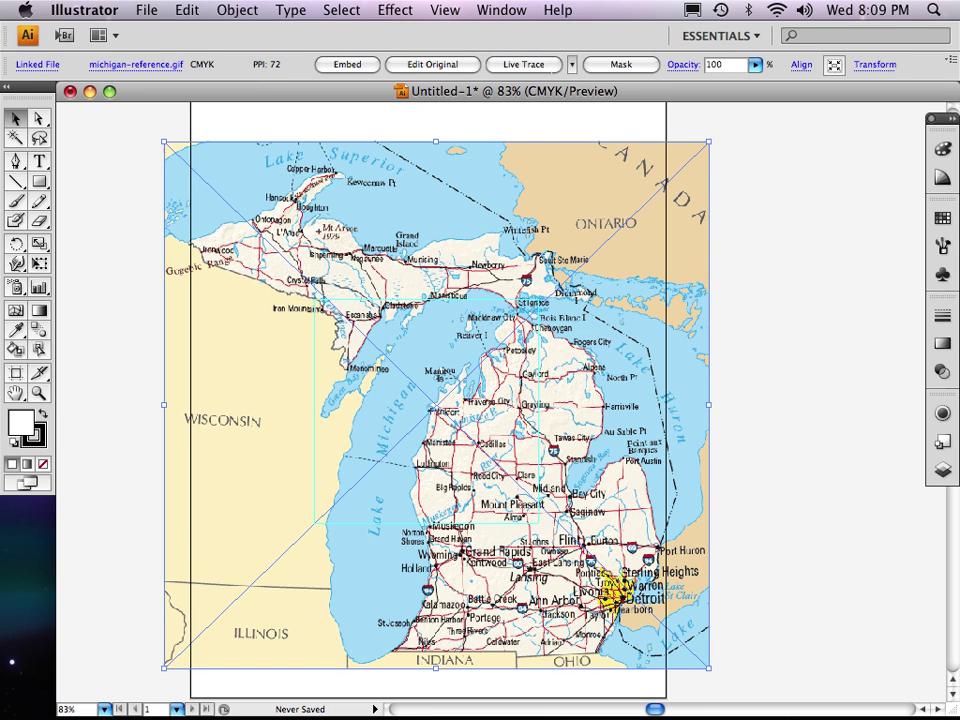
pyautogui.press('F7')
pyautogui.click(501, 10)
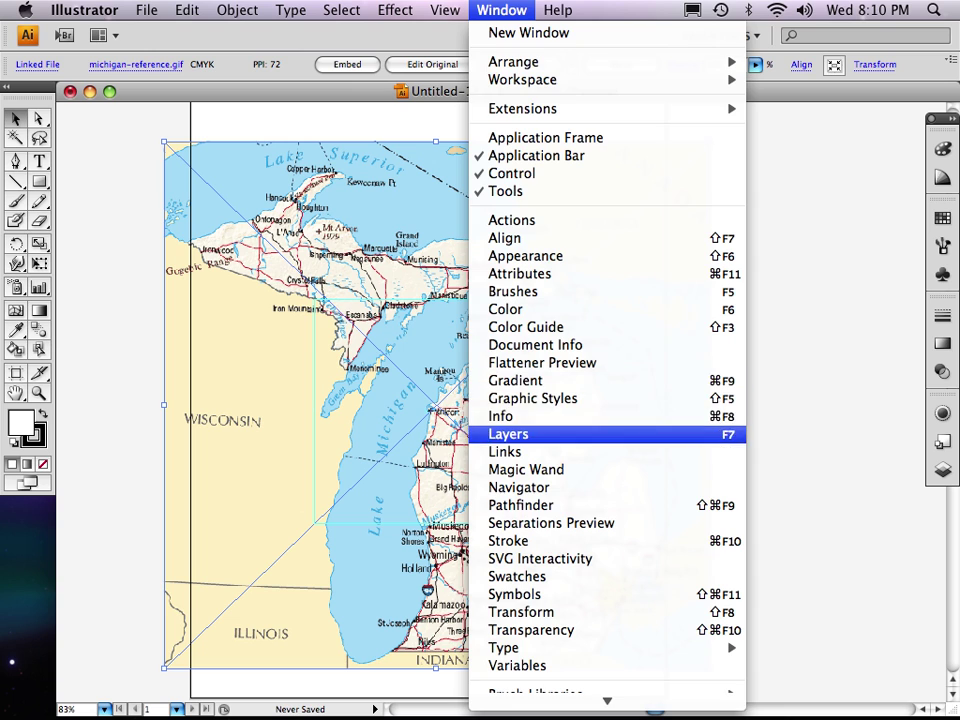
pyautogui.click(508, 434)
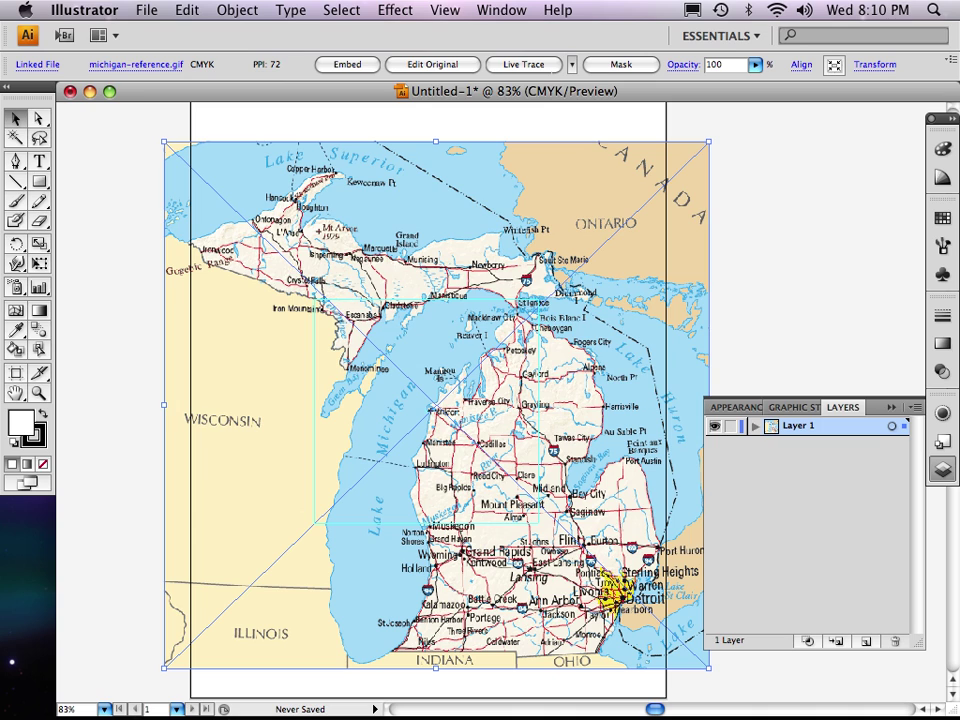
pyautogui.doubleClick(800, 426)
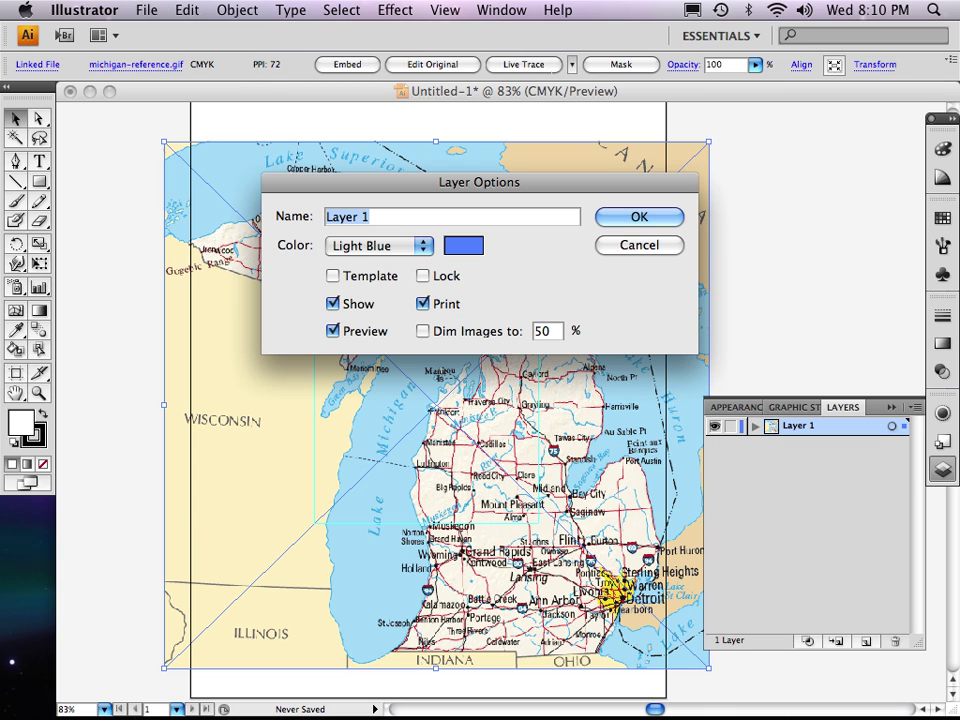
pyautogui.write('Base map')
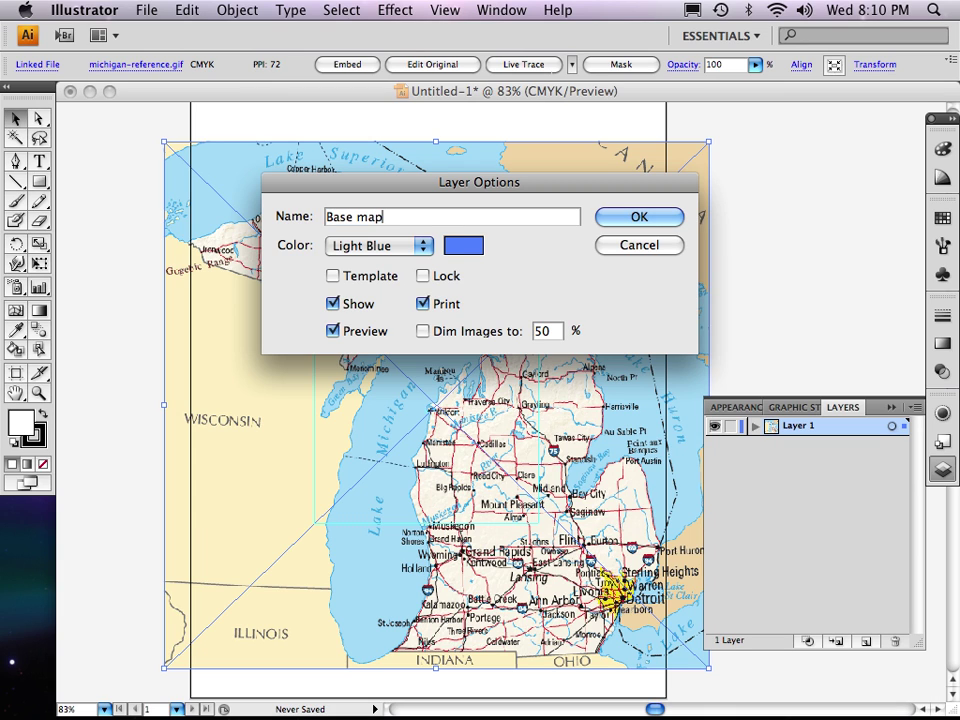
pyautogui.press('Tab')
pyautogui.write('40')
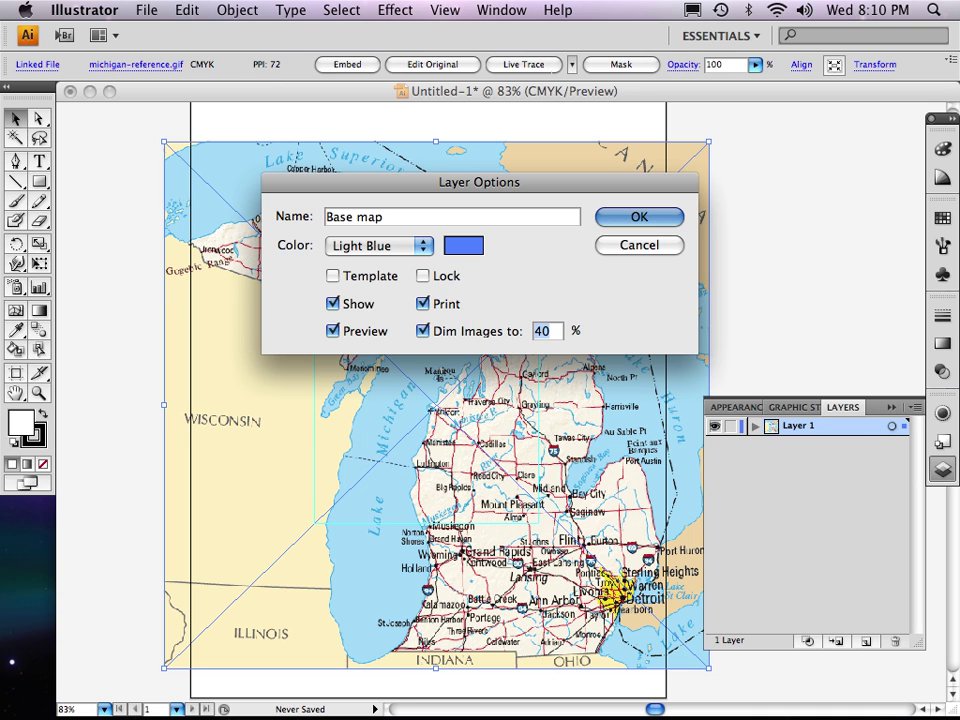
pyautogui.press('Return')
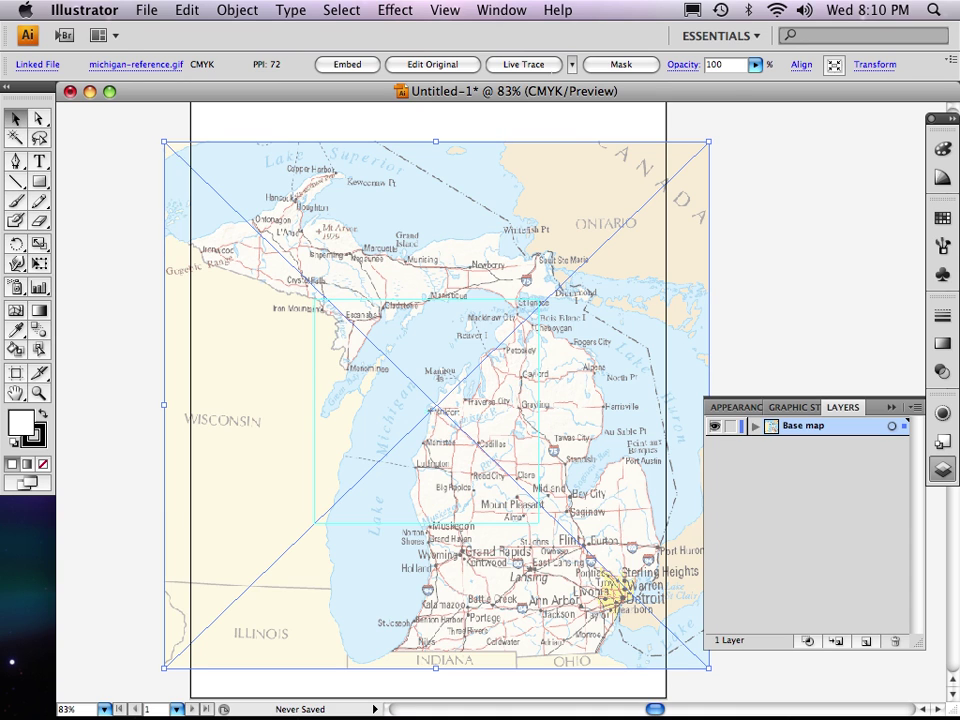
# Shift the dimmed map slightly left and up relative to the square guide, leaving nothing selected.
pyautogui.press('super+shift+a')
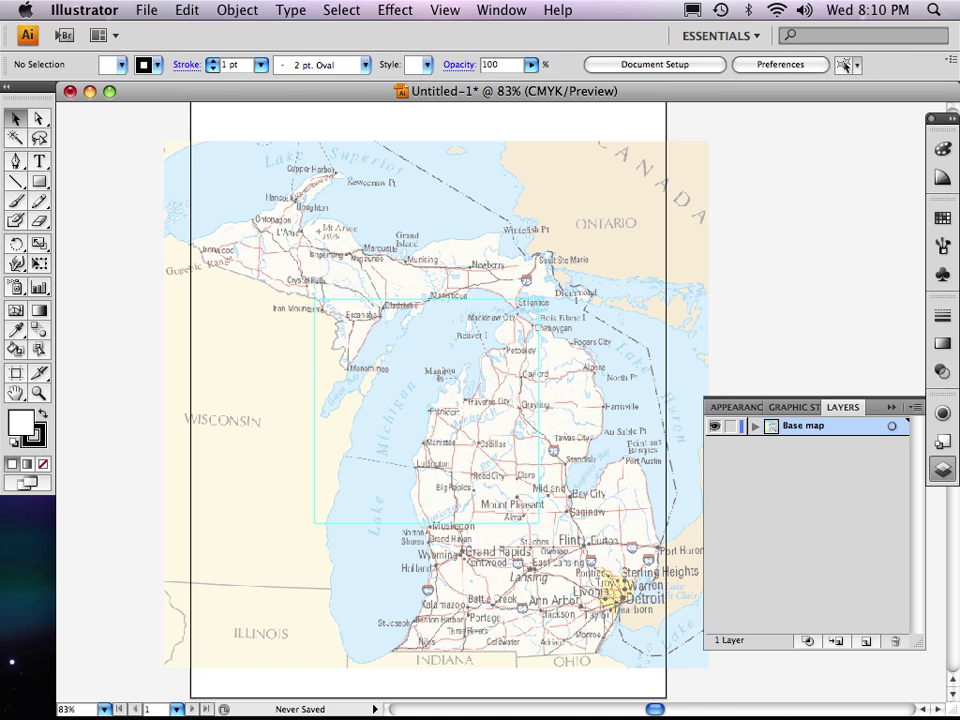
pyautogui.moveTo(436, 404); pyautogui.dragTo(418, 401)
pyautogui.press('super+shift+a')
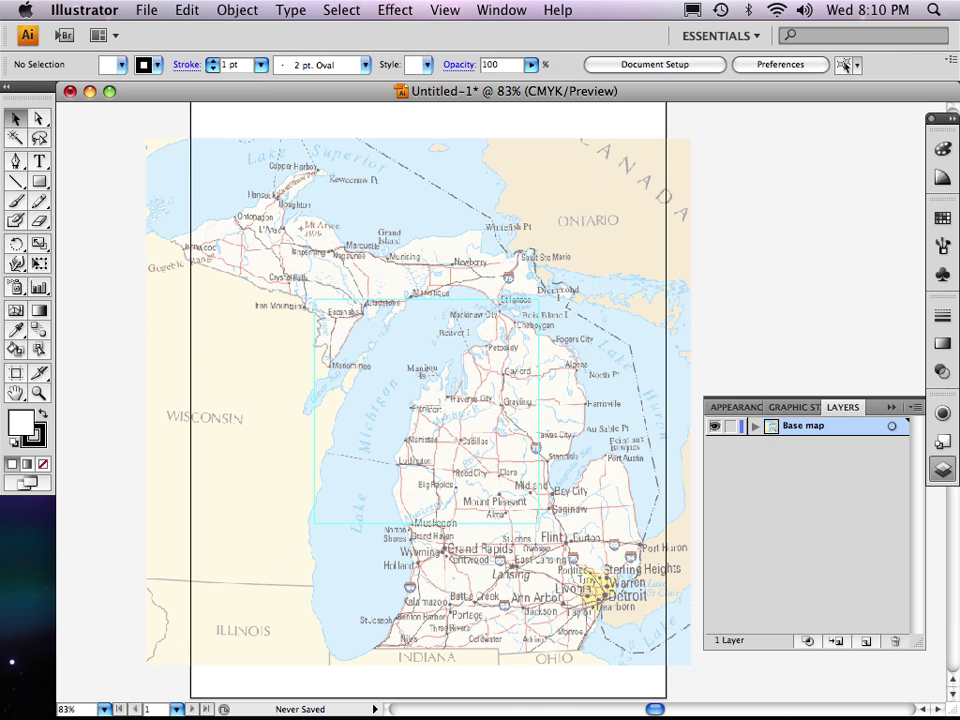
# Scale the whole map down proportionally to near the square guide's size and align its upper-left corner with the guide's corner.
pyautogui.press('super+a')
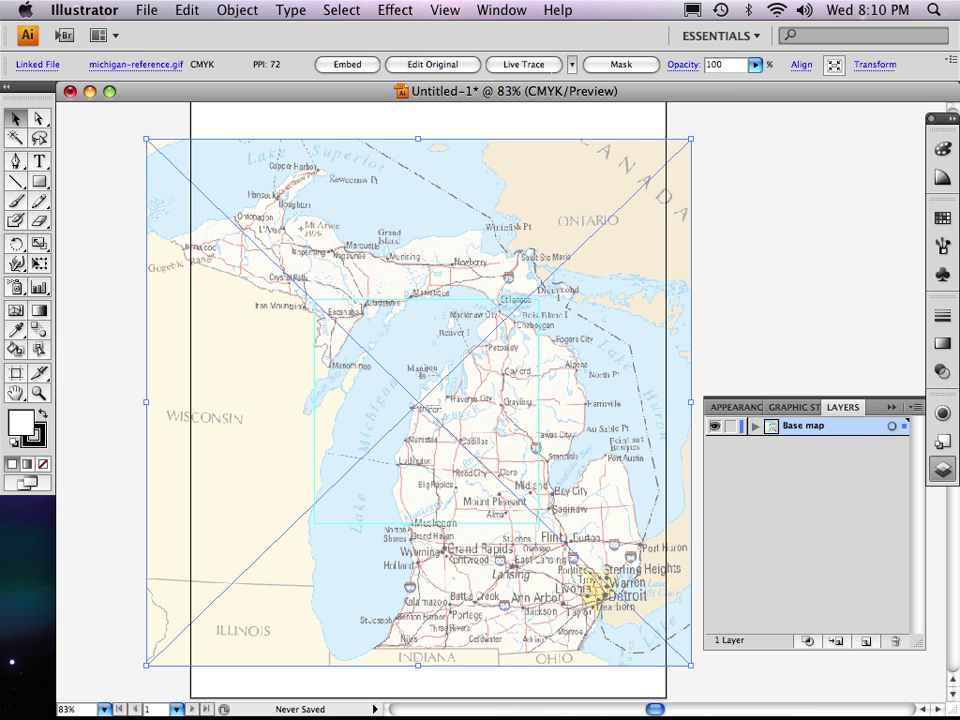
pyautogui.moveTo(146, 138); pyautogui.dragTo(329, 172)
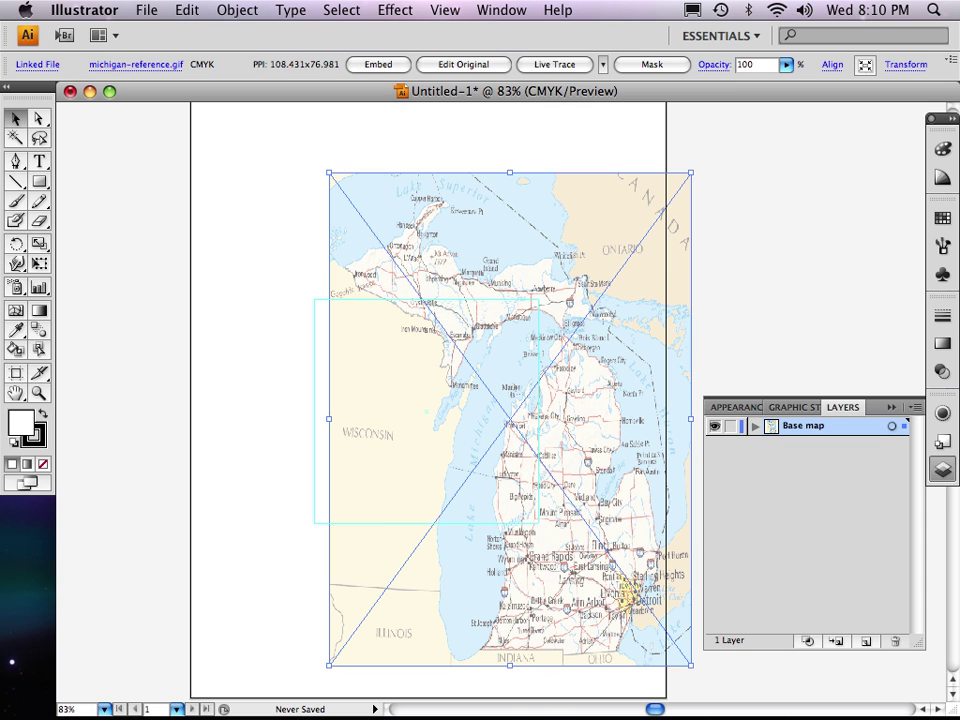
pyautogui.moveTo(329, 172); pyautogui.dragTo(439, 422)
pyautogui.moveTo(565, 544); pyautogui.dragTo(443, 423)
pyautogui.moveTo(323, 307); pyautogui.dragTo(320, 305)
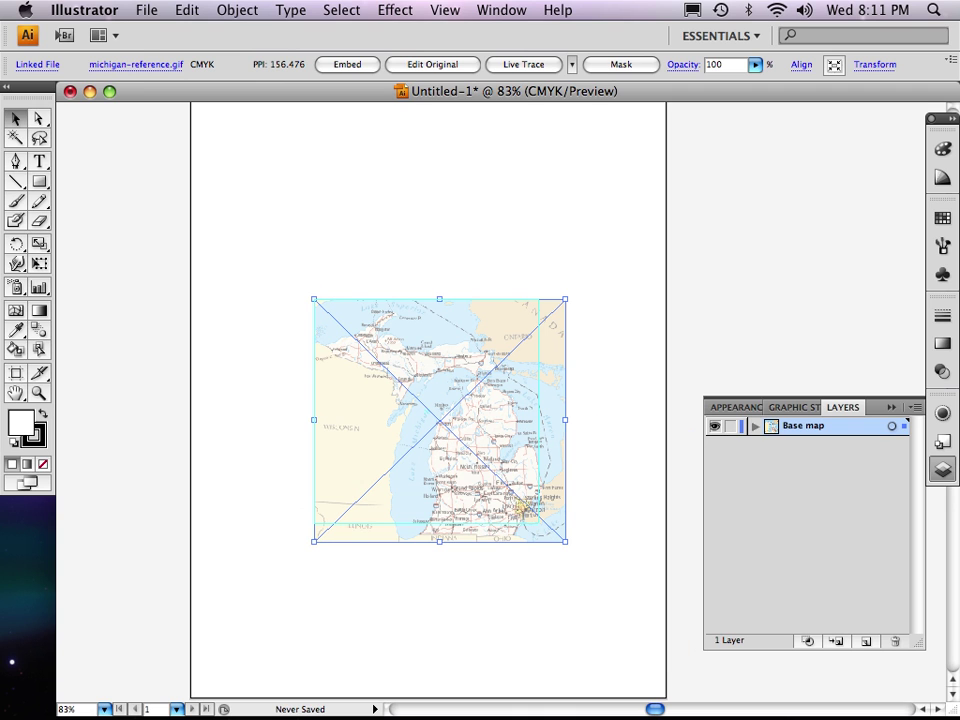
# Shrink the map proportionally from its lower-right corner until its bottom edge meets the square guide, leaving nothing selected.
pyautogui.press('z')
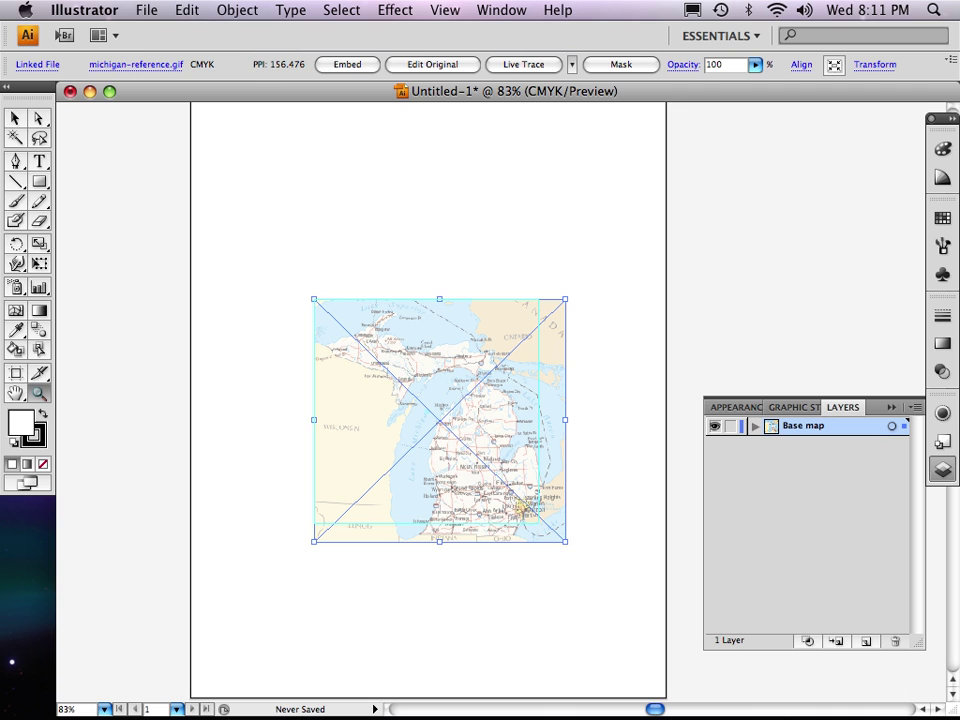
pyautogui.moveTo(240, 246); pyautogui.dragTo(616, 632)
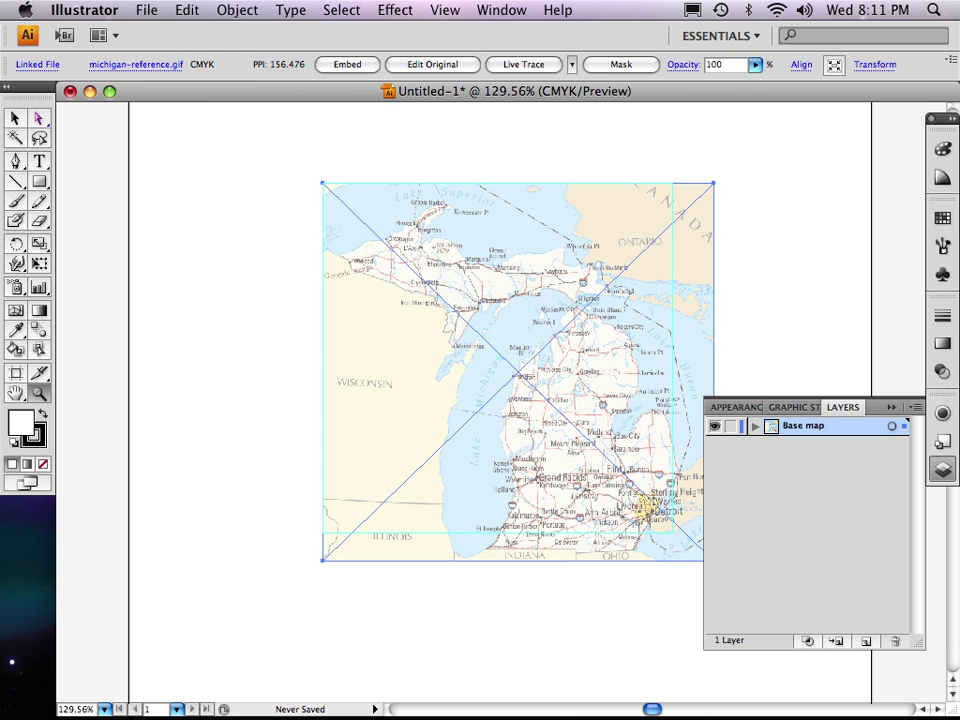
pyautogui.press('v')
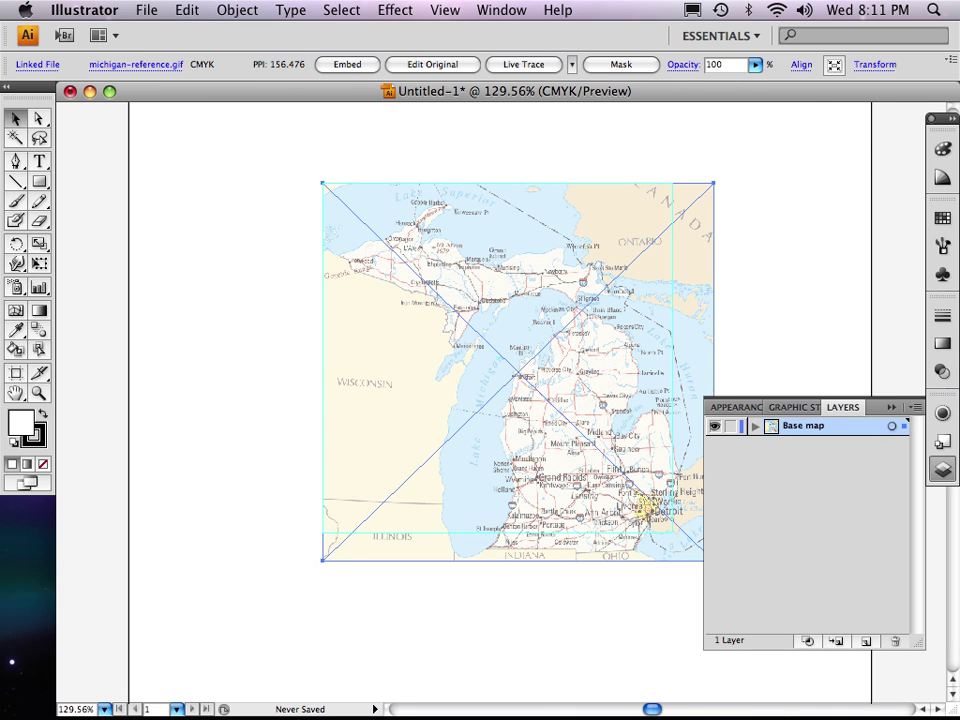
pyautogui.hscroll(4, 464, 372)
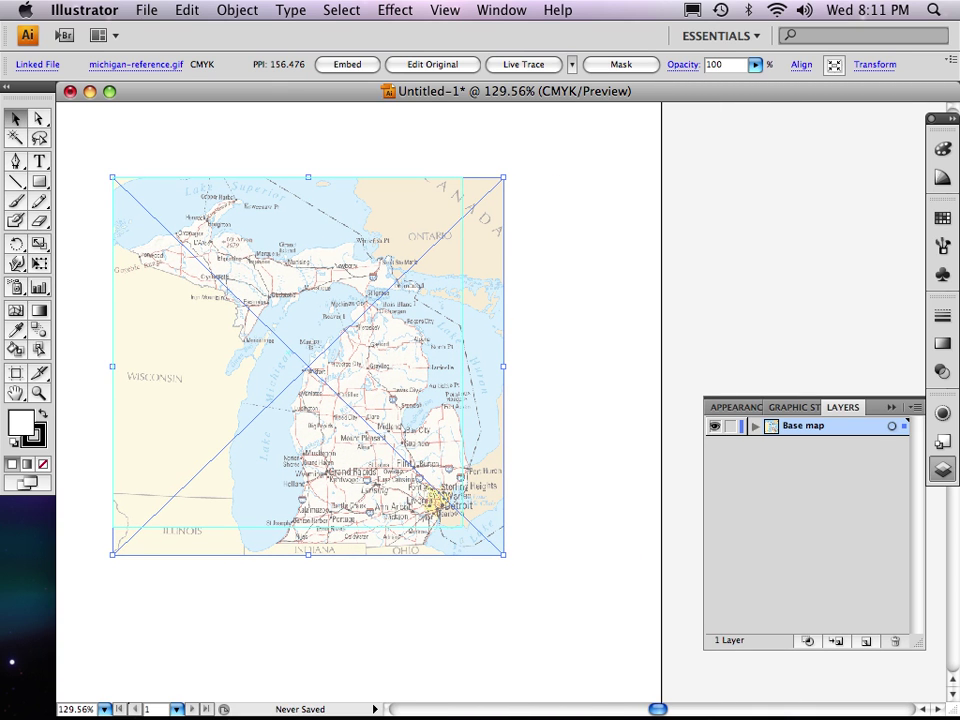
pyautogui.moveTo(504, 554); pyautogui.dragTo(474, 526)
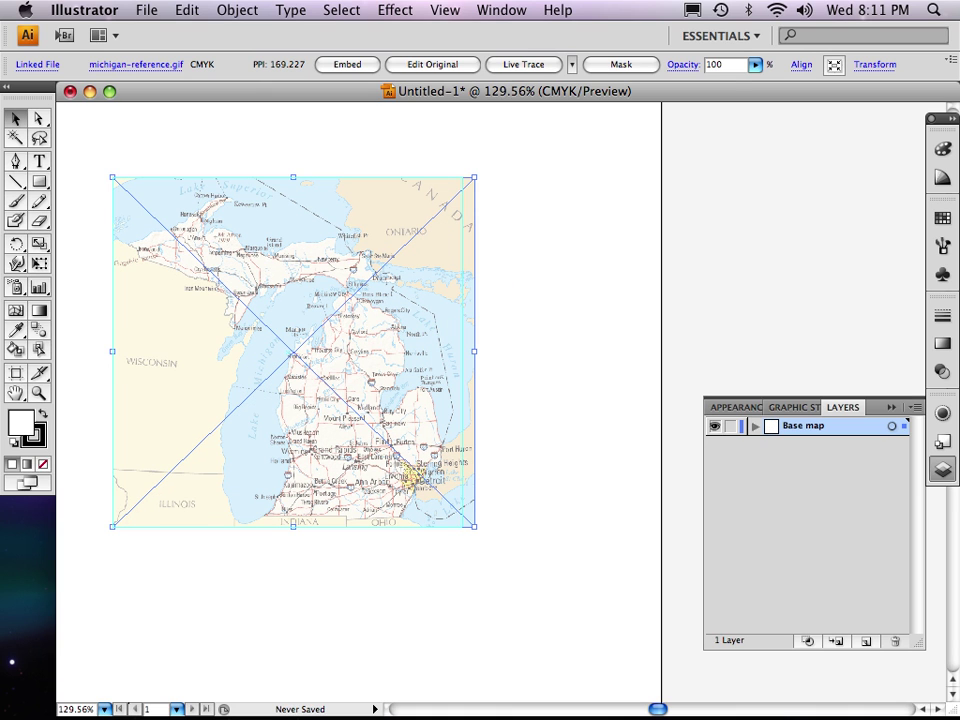
pyautogui.press('super+shift+a')
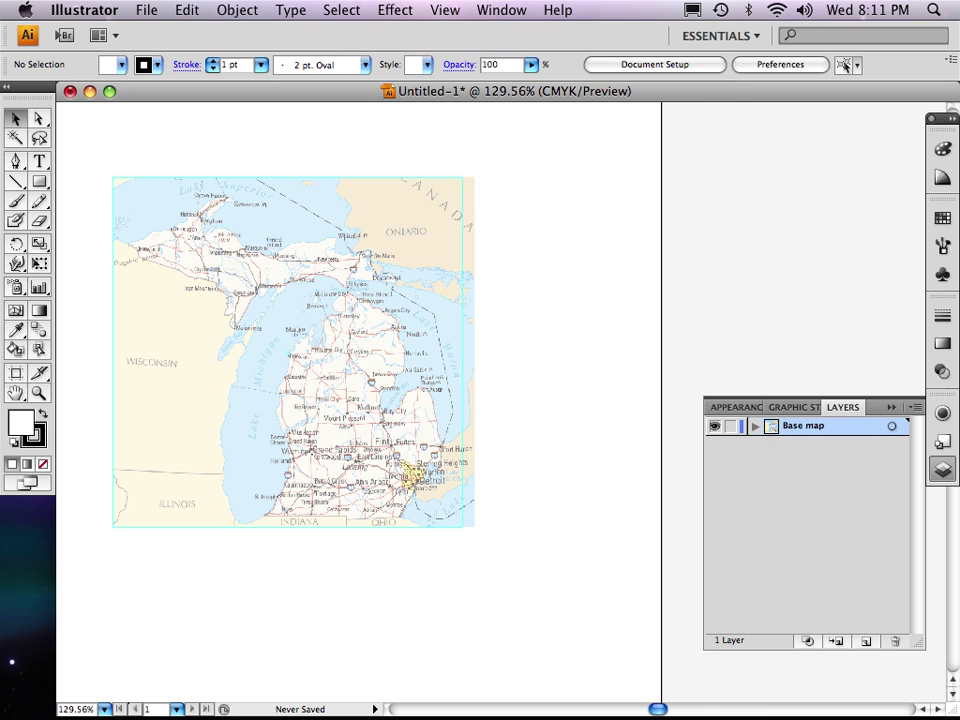
# Lock the Base map layer and unlock it again, with the map and its guide enlarged in view.
pyautogui.hscroll(-4, 358, 402)
pyautogui.scroll(3, 358, 402)
pyautogui.press('z')
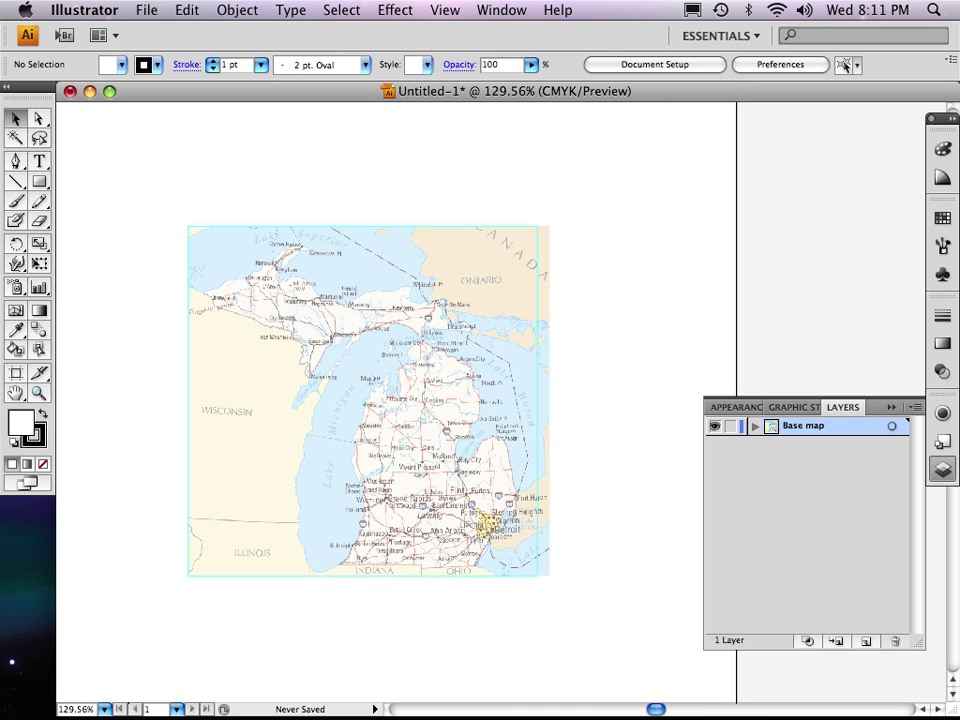
pyautogui.moveTo(152, 191); pyautogui.dragTo(615, 617)
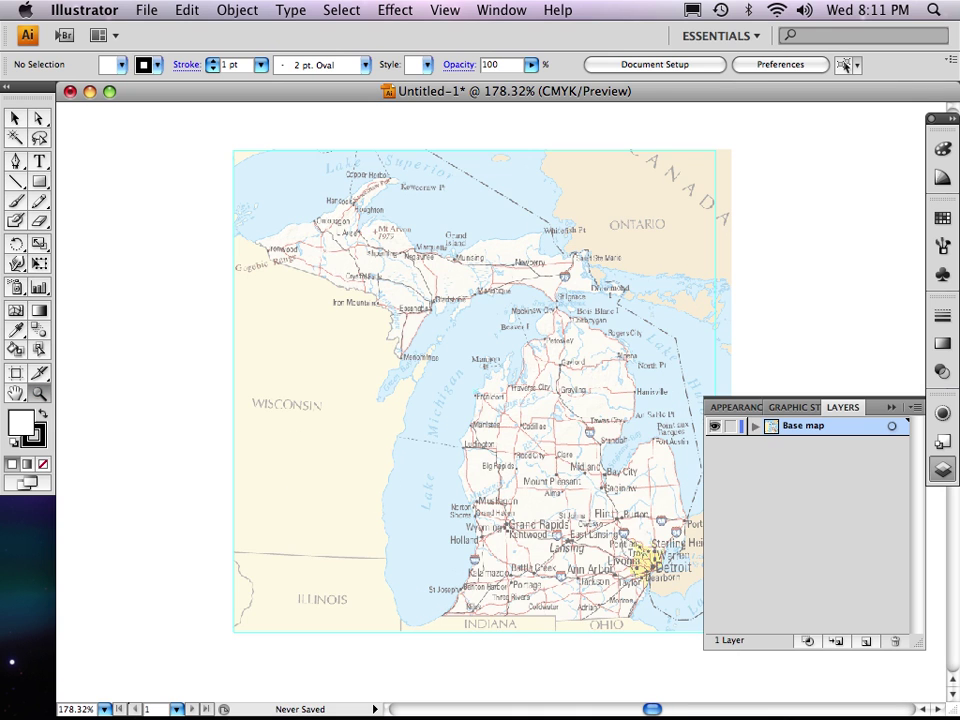
pyautogui.press('v')
pyautogui.hscroll(5, 400, 390)
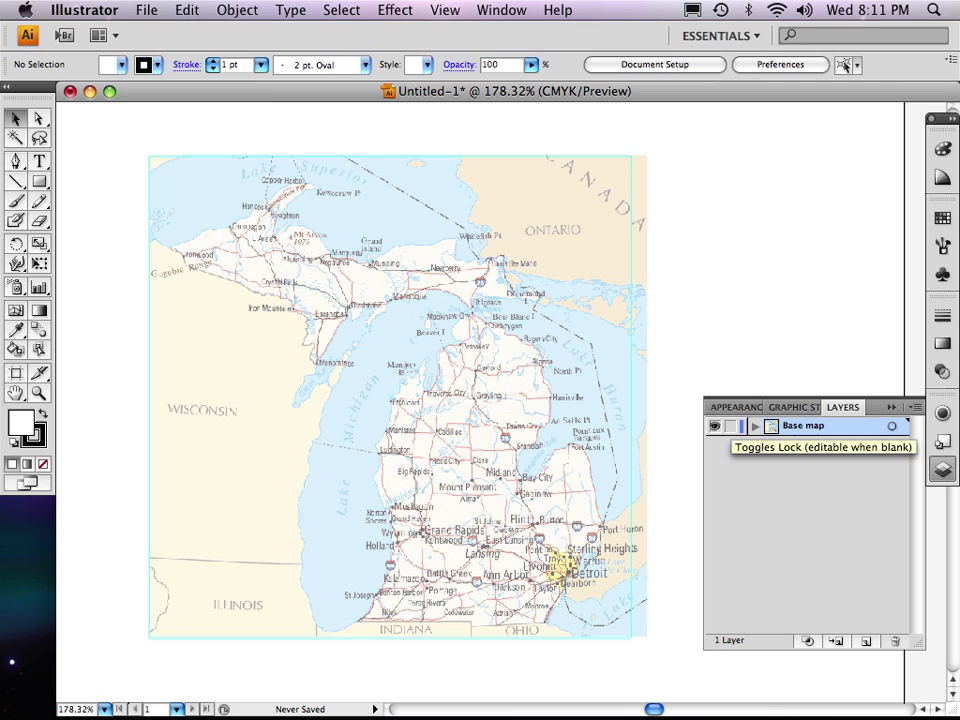
pyautogui.click(731, 427)
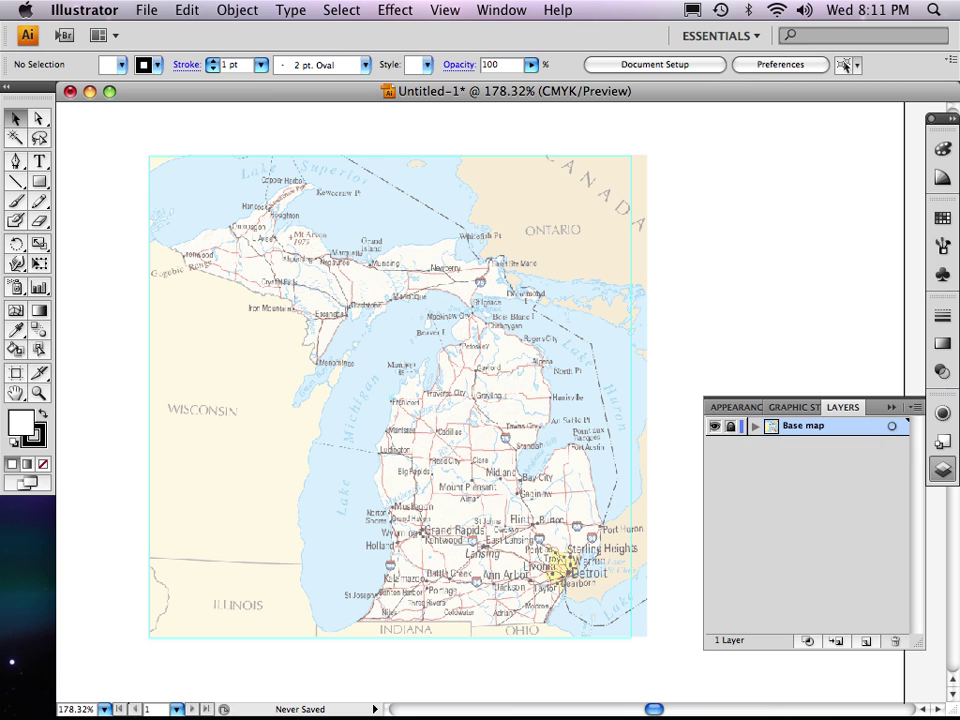
pyautogui.click(731, 427)
# Move the map down relative to the square guide and leave nothing selected.
pyautogui.click(398, 396)
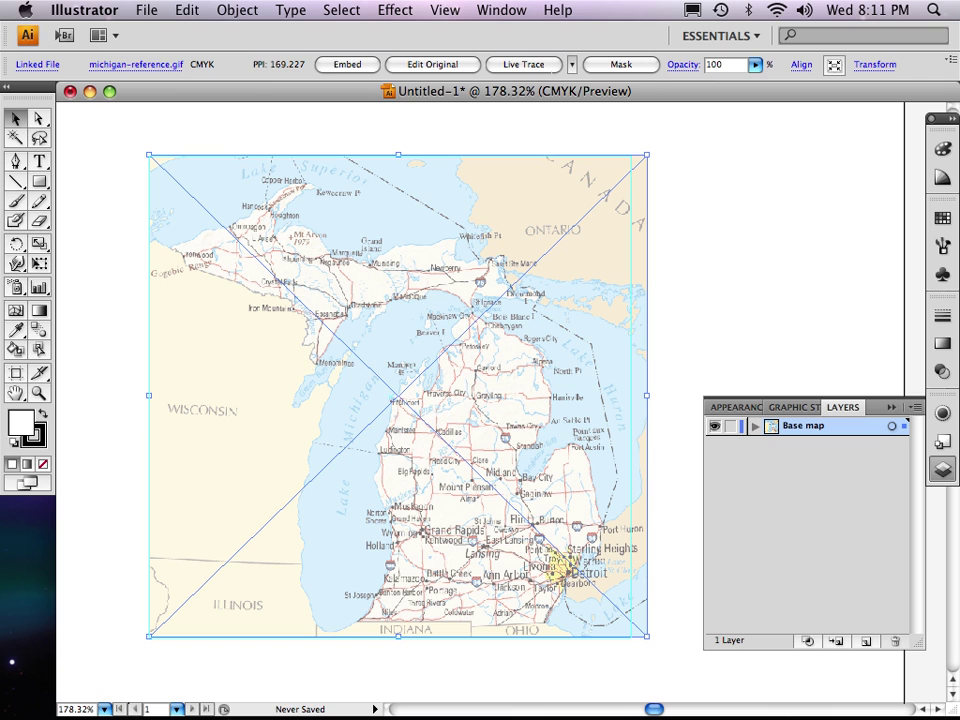
pyautogui.moveTo(398, 396); pyautogui.dragTo(396, 436)
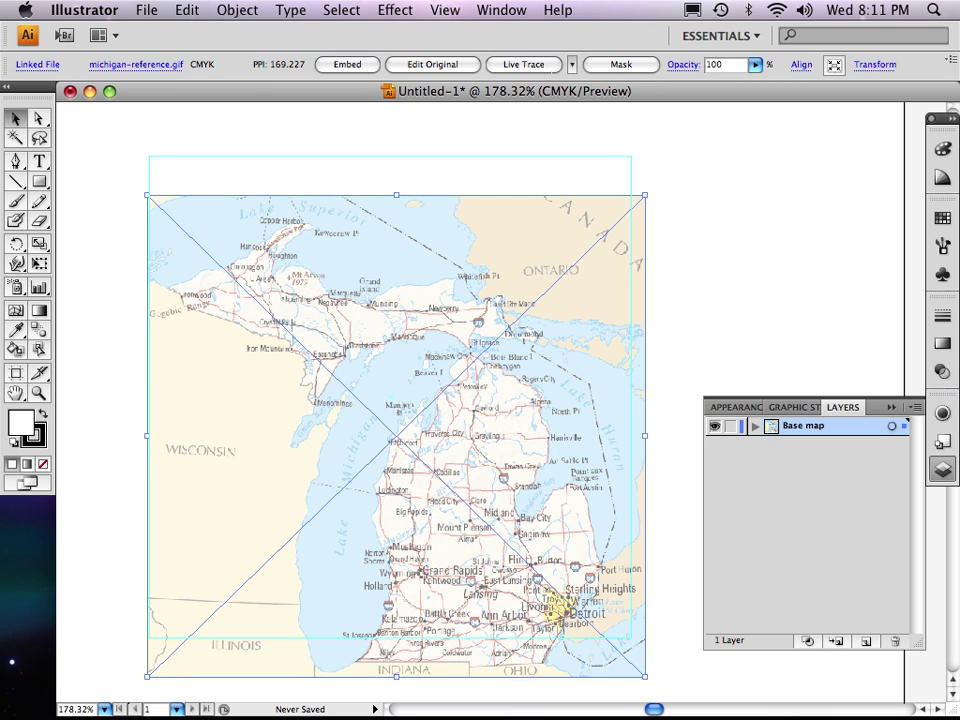
pyautogui.press('shift+super+a')
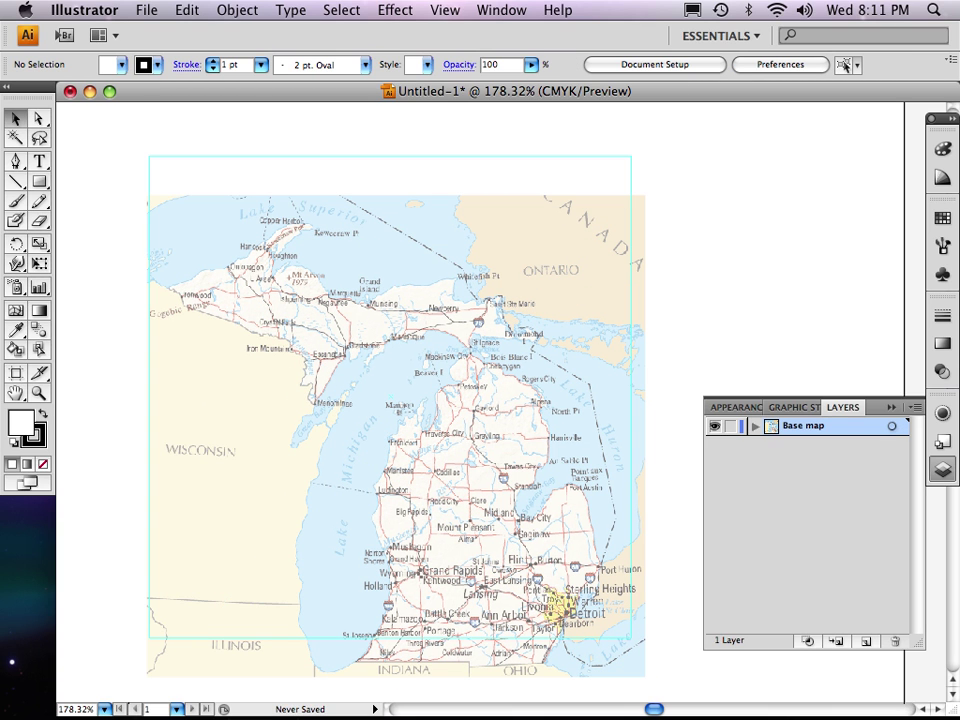
# Unlock the guides and shift the square guide slightly to the right.
pyautogui.click(444, 10)
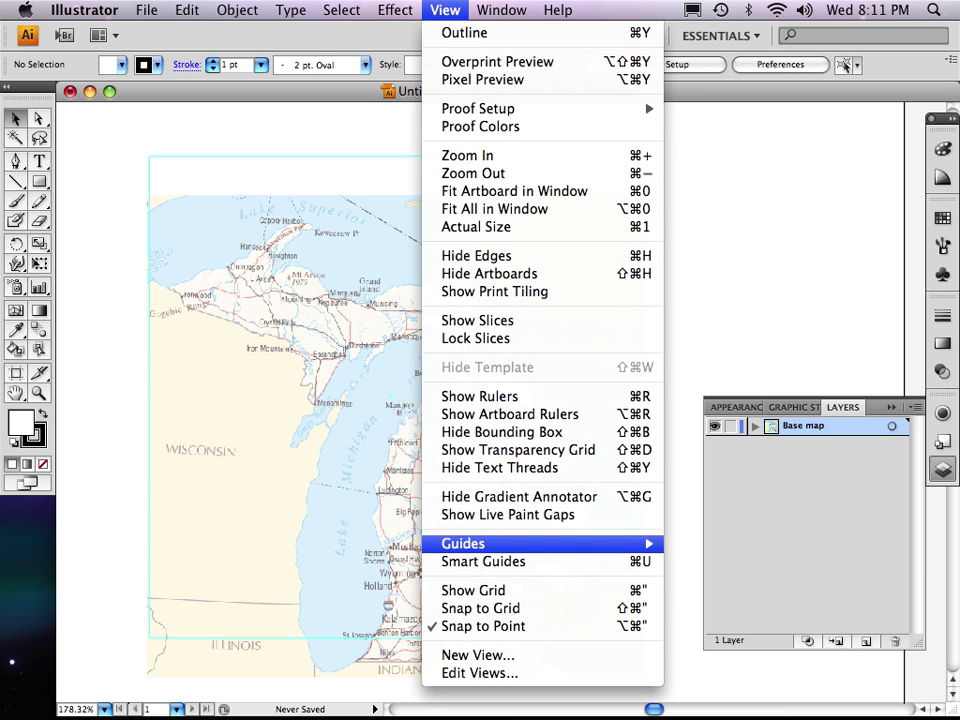
pyautogui.moveTo(542, 543)
pyautogui.click(720, 561)
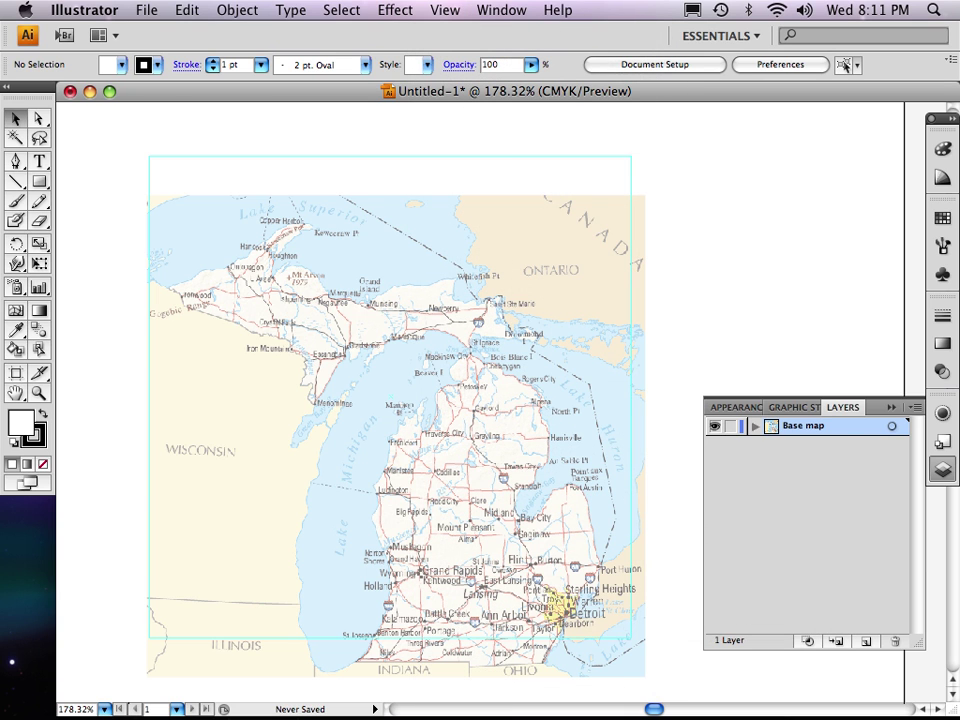
pyautogui.click(631, 561)
pyautogui.press('super+5')
pyautogui.press('alt+super+5')
pyautogui.moveTo(631, 561)
pyautogui.mouseDown()
pyautogui.moveTo(637, 548)
pyautogui.moveTo(635, 561)
pyautogui.mouseUp()
# Lock the guides again so the square guide cannot be moved.
pyautogui.click(501, 10)
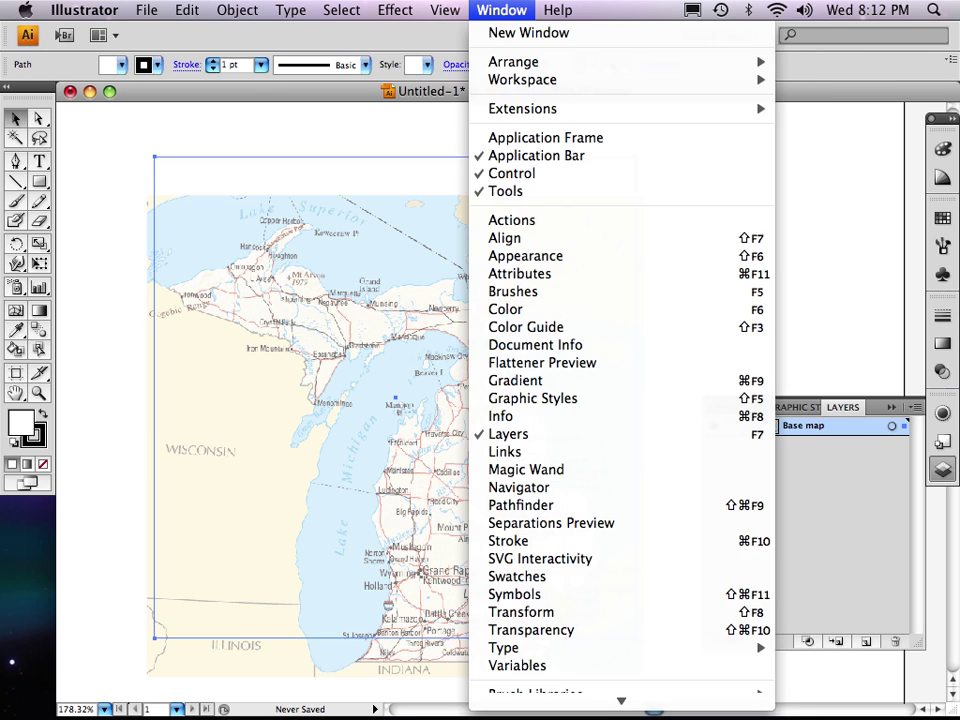
pyautogui.moveTo(445, 10)
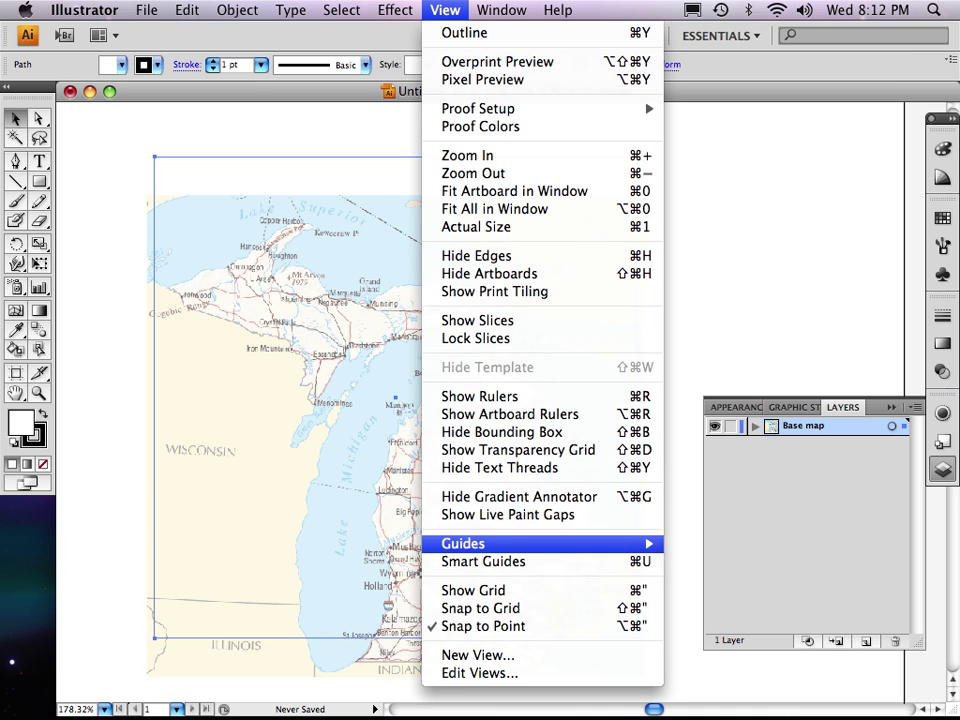
pyautogui.moveTo(540, 543)
pyautogui.click(721, 561)
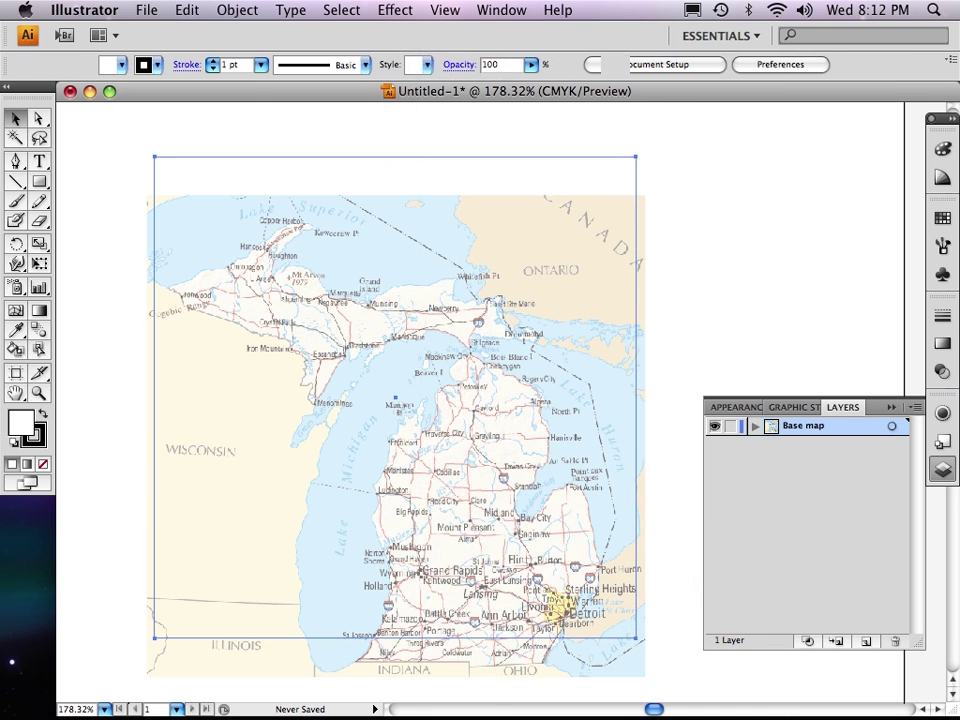
# Move the map back up so its top and left edges line up with the square guide.
pyautogui.click(630, 560)
pyautogui.moveTo(630, 560); pyautogui.dragTo(635, 522)
pyautogui.moveTo(401, 398); pyautogui.dragTo(401, 398)
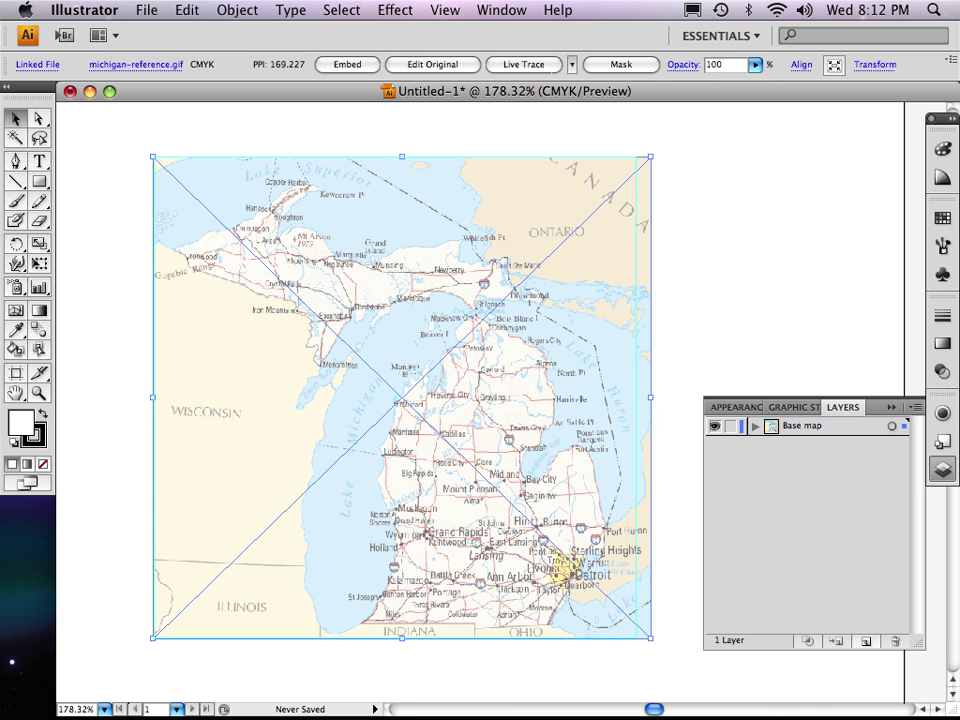
# Lock the Base map layer and add five new layers above it.
pyautogui.click(730, 426)
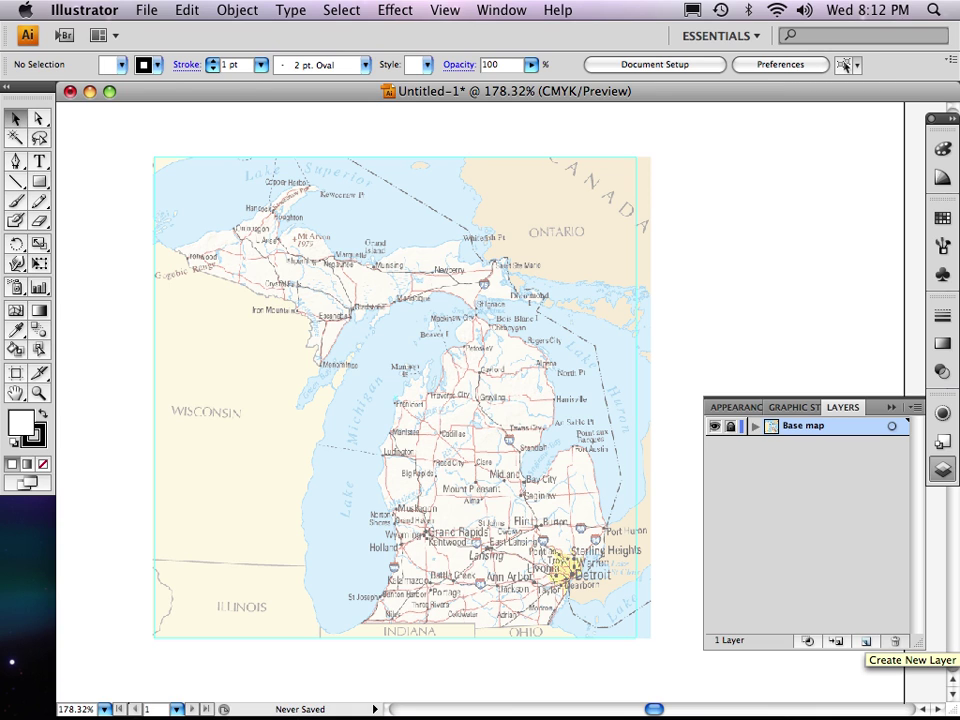
pyautogui.click(866, 641)
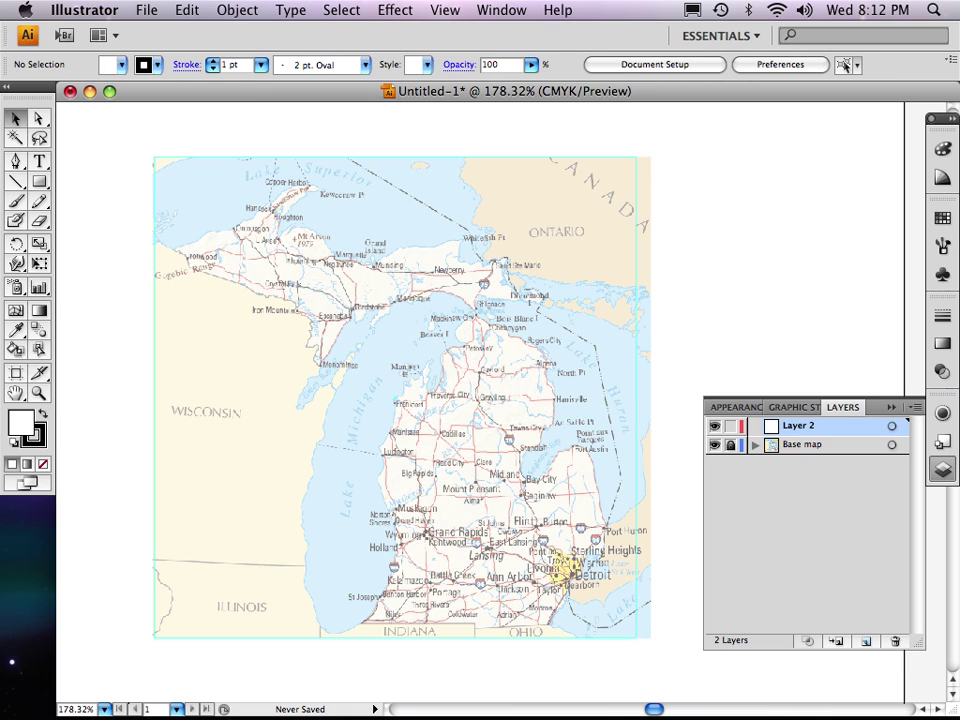
pyautogui.click(866, 641)
pyautogui.click(866, 641)
pyautogui.click(866, 641)
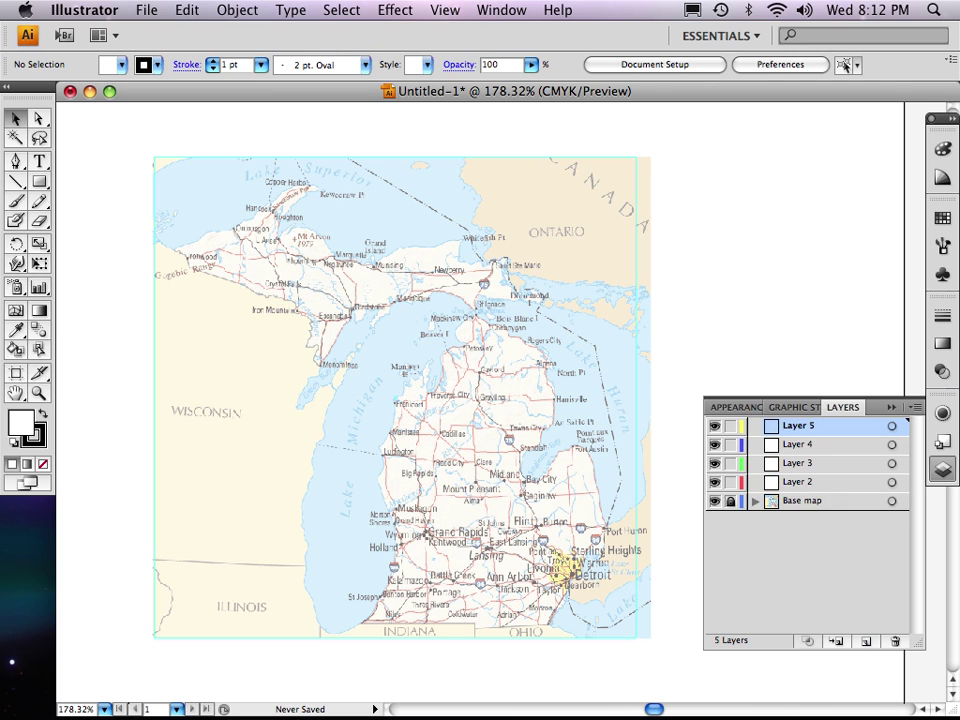
pyautogui.click(866, 641)
pyautogui.click(806, 575)
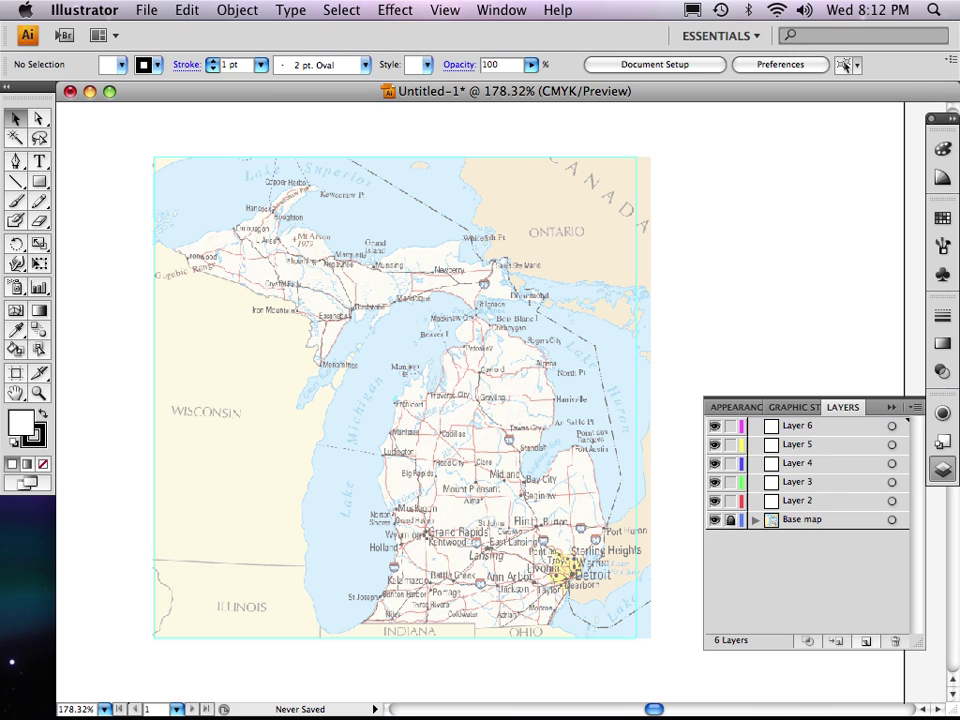
# Rename Layer 2 as "Lakes" and Layer 3 as "Michigan".
pyautogui.doubleClick(799, 500)
pyautogui.write('L')
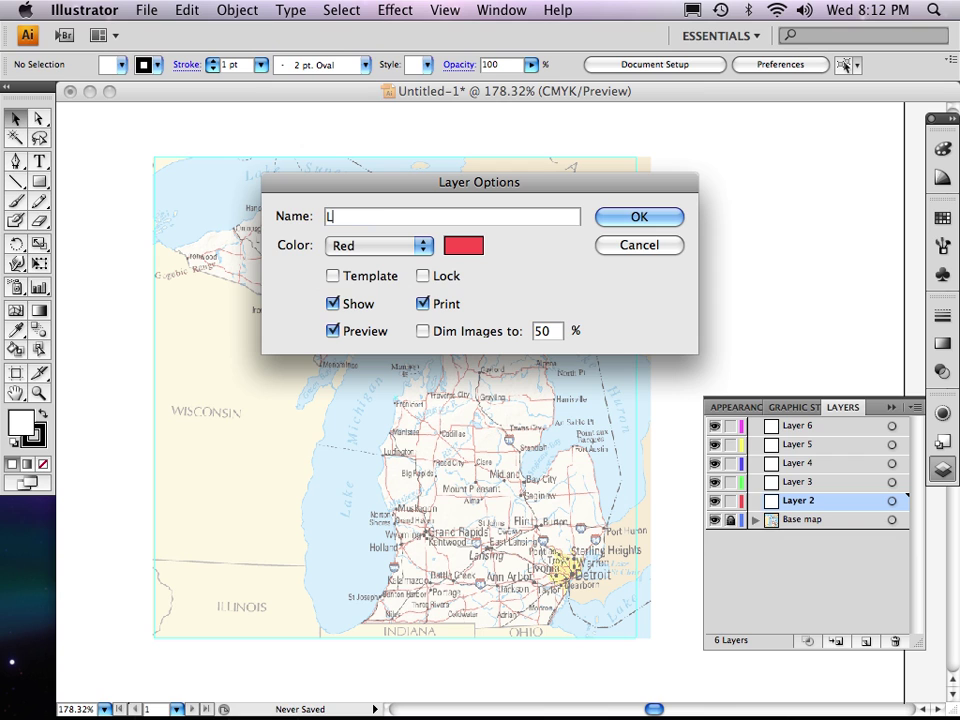
pyautogui.write('akes')
pyautogui.press('Return')
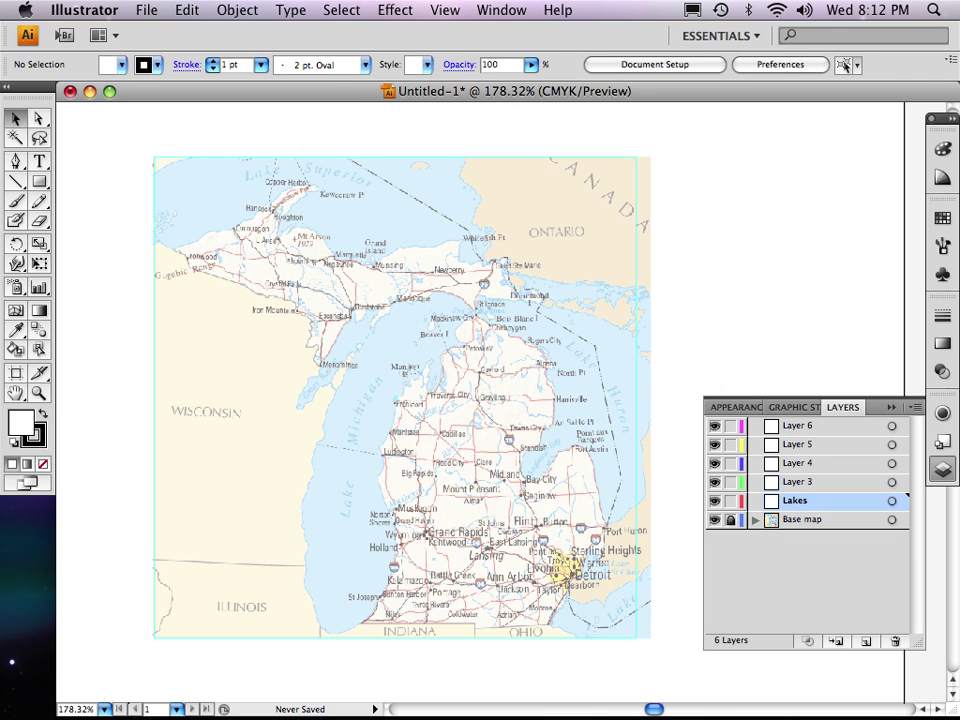
pyautogui.doubleClick(799, 482)
pyautogui.write('M')
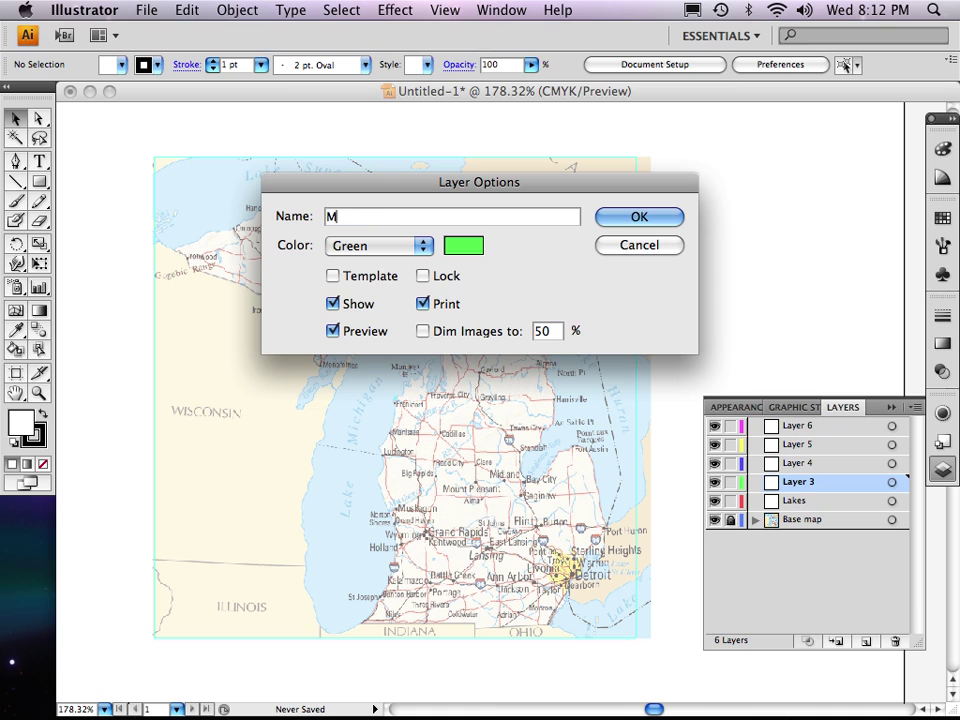
pyautogui.write('ichigan')
pyautogui.press('Return')
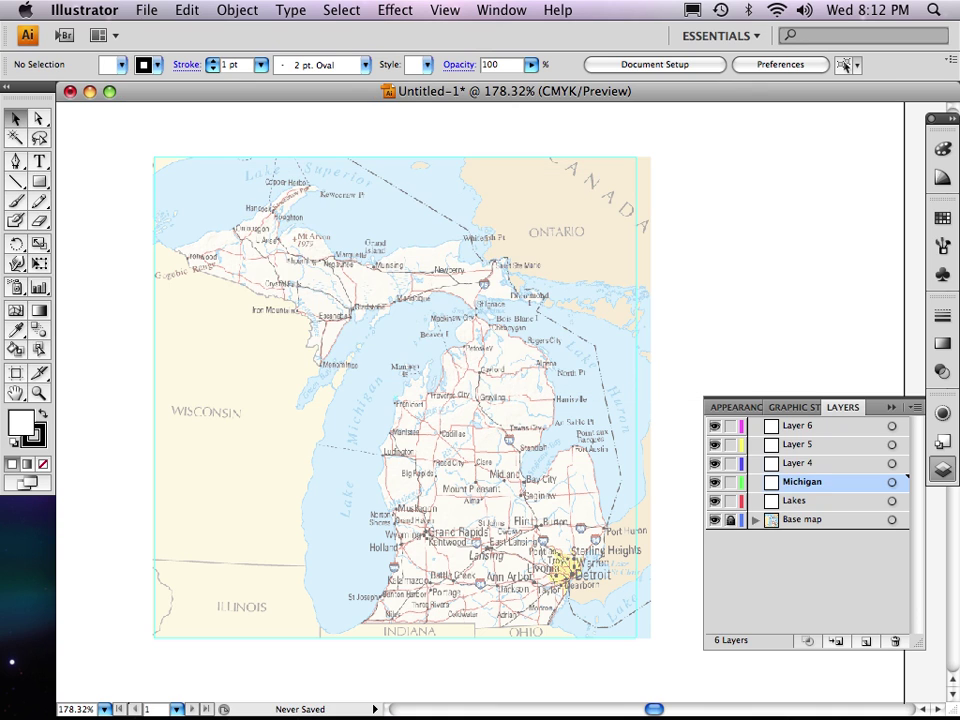
# Rename Layer 4 as "Other states" and Layer 5 as "City dots".
pyautogui.doubleClick(798, 463)
pyautogui.write('Other ')
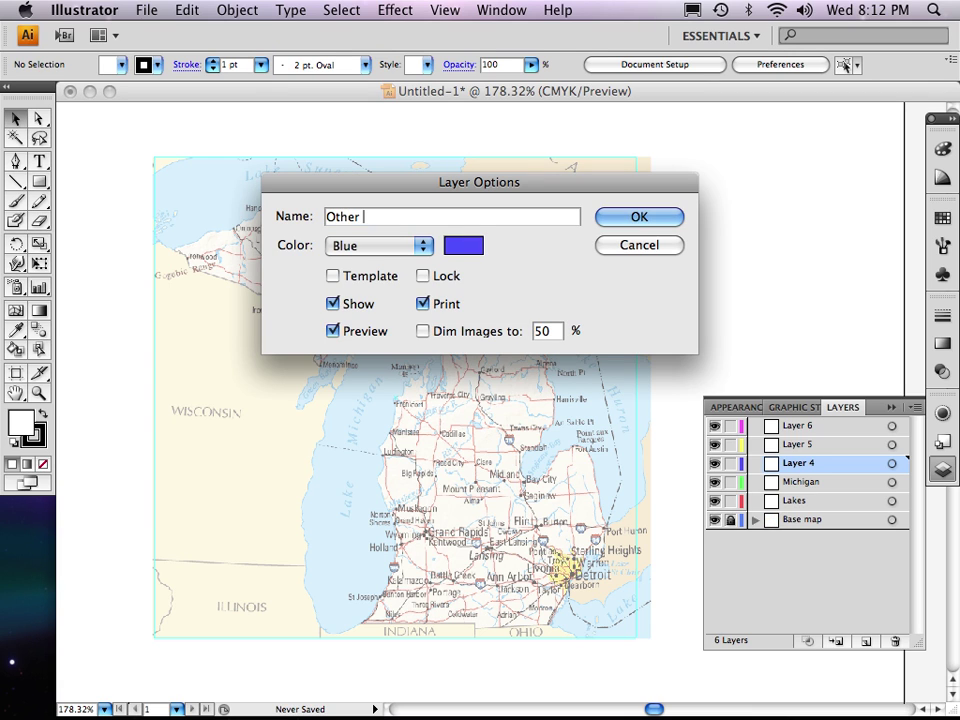
pyautogui.write('states')
pyautogui.press('Return')
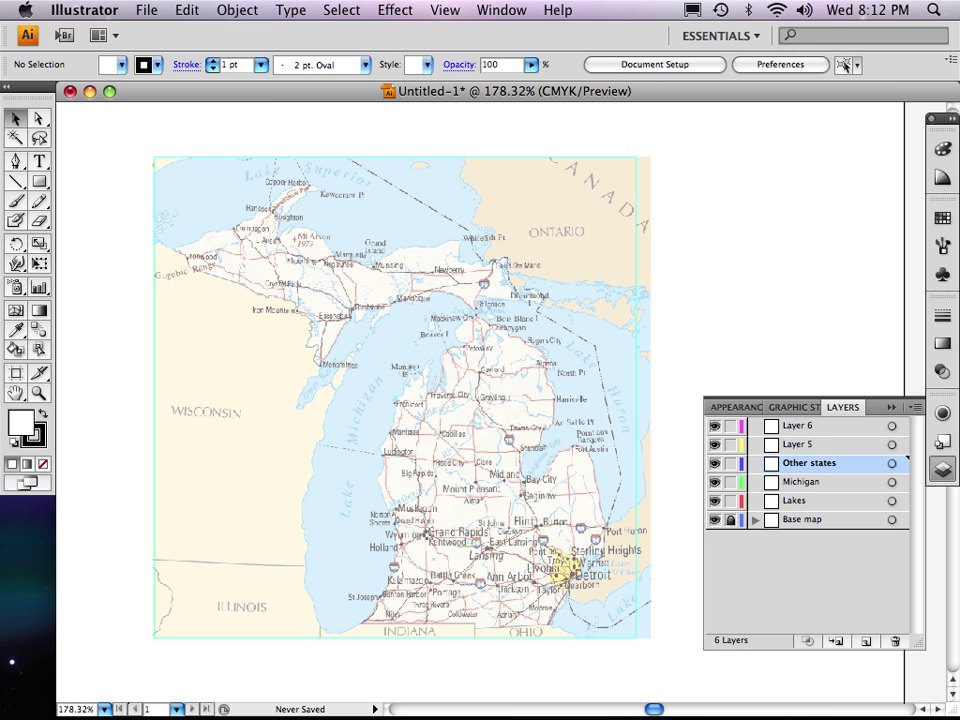
pyautogui.doubleClick(797, 444)
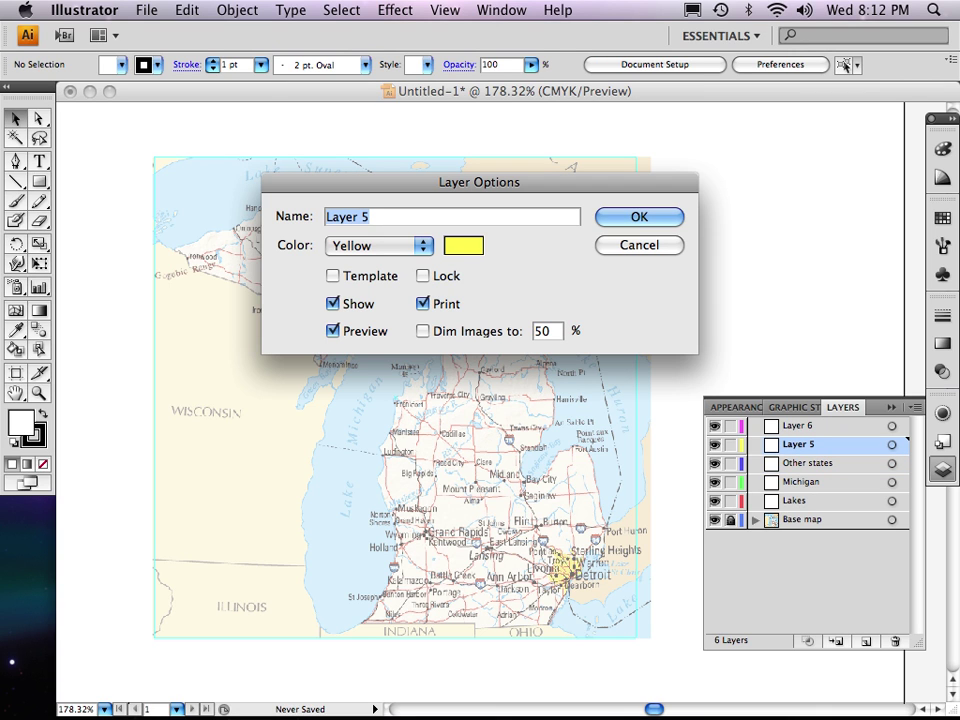
pyautogui.write('City dots')
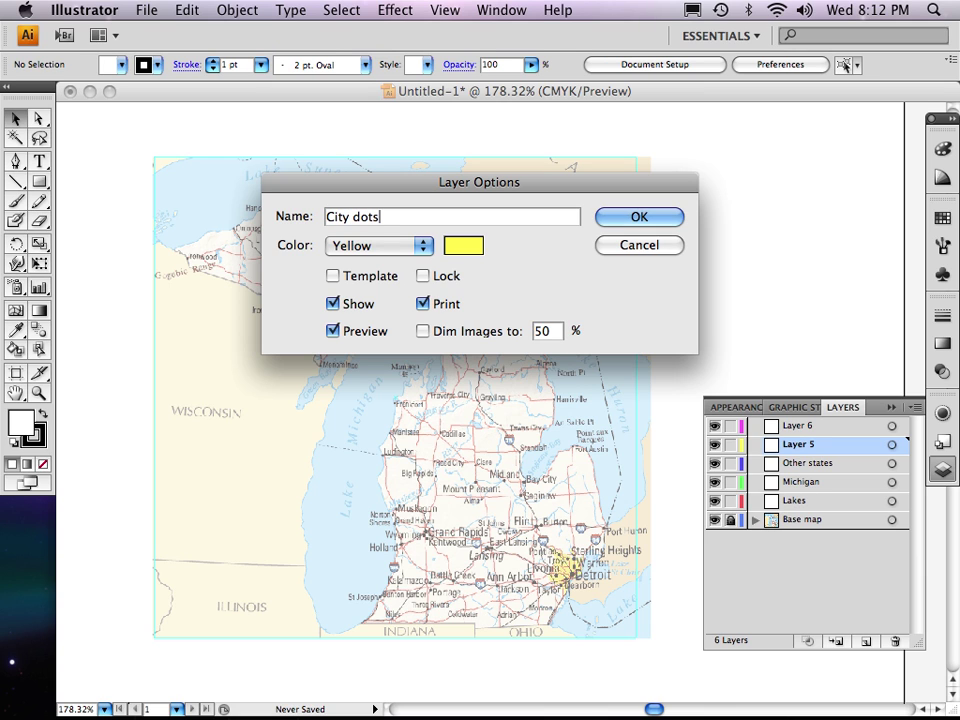
pyautogui.press('Return')
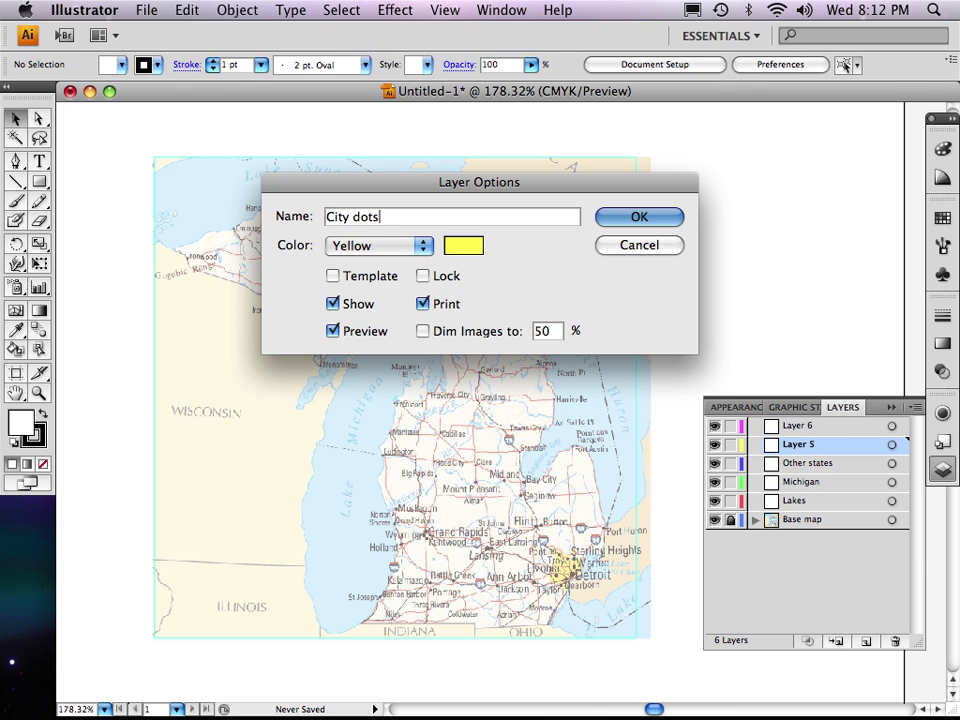
# Rename Layer 6 as "Labels".
pyautogui.doubleClick(797, 425)
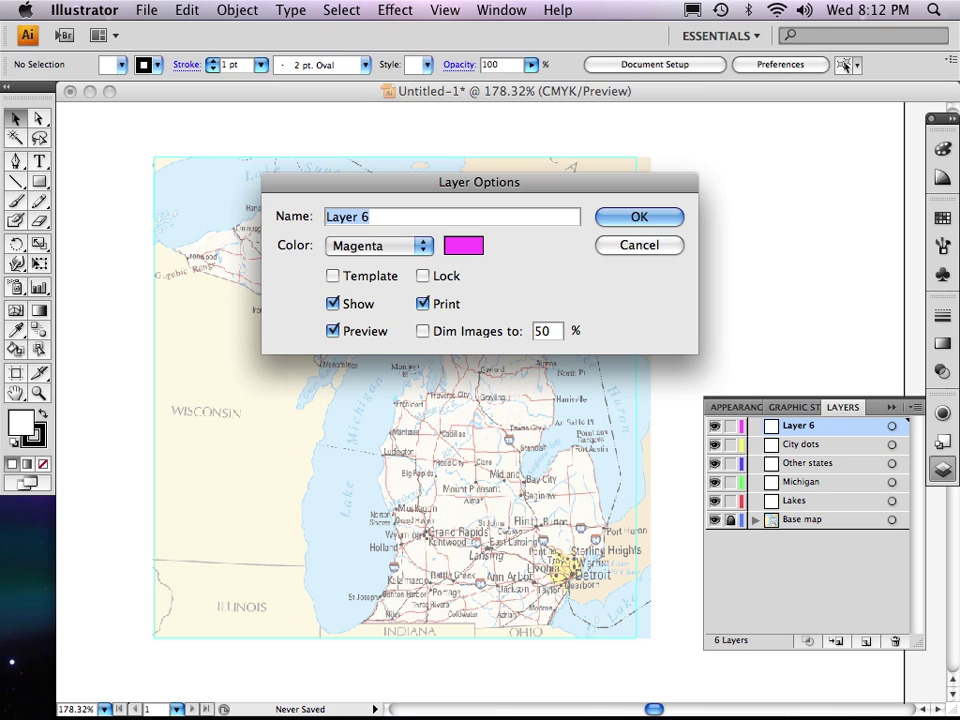
pyautogui.write('Labels')
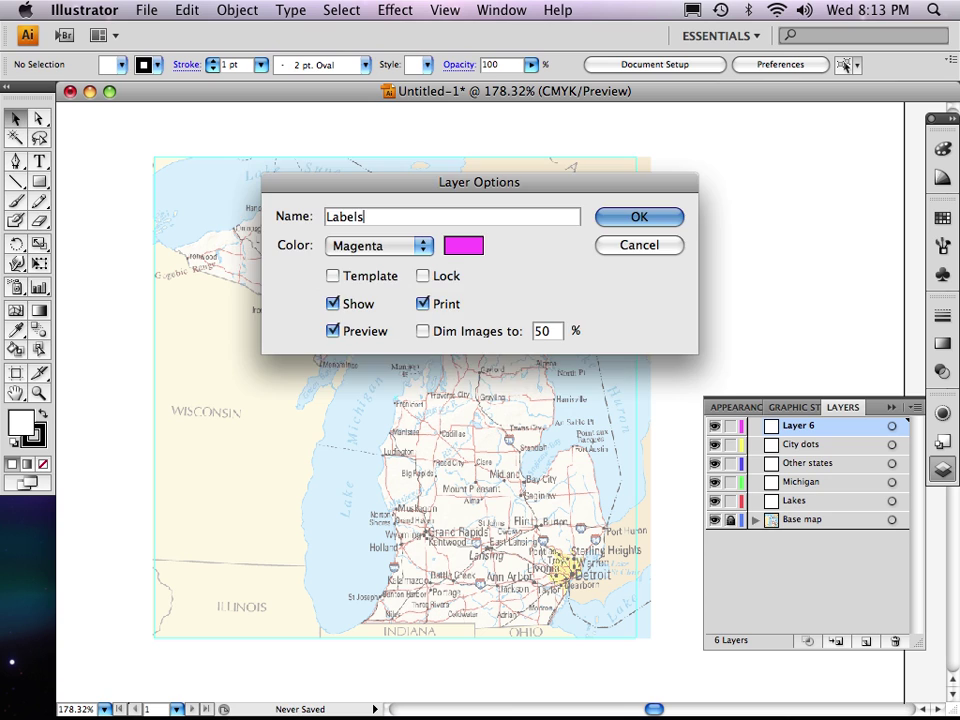
pyautogui.press('Return')
# Add one more layer above the Labels layer and name it "roads".
pyautogui.press('super+l')
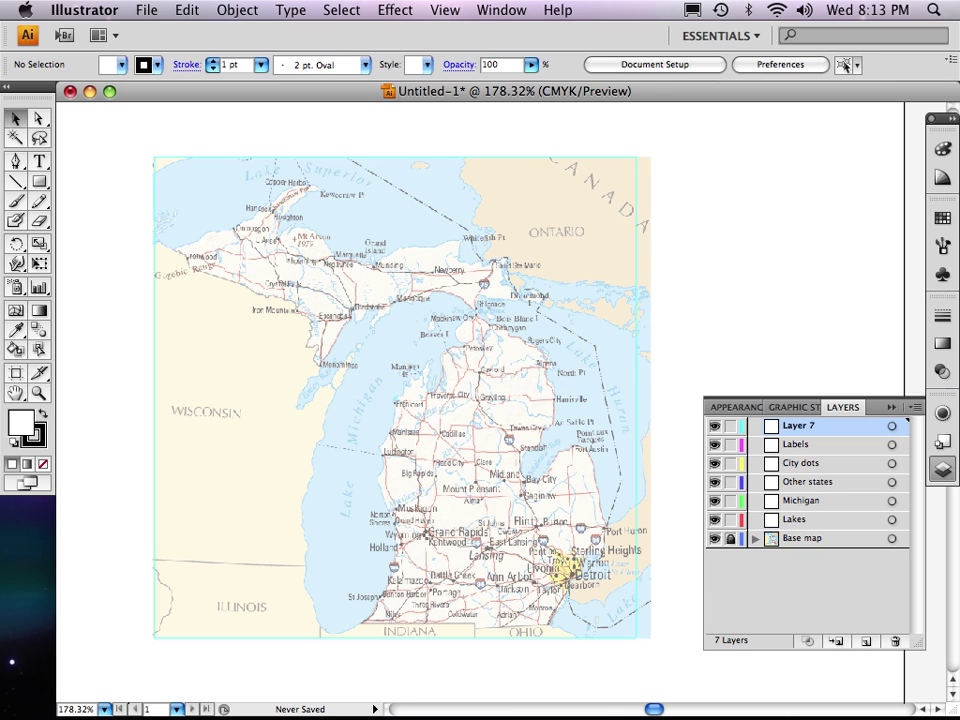
pyautogui.doubleClick(799, 426)
pyautogui.write('roads')
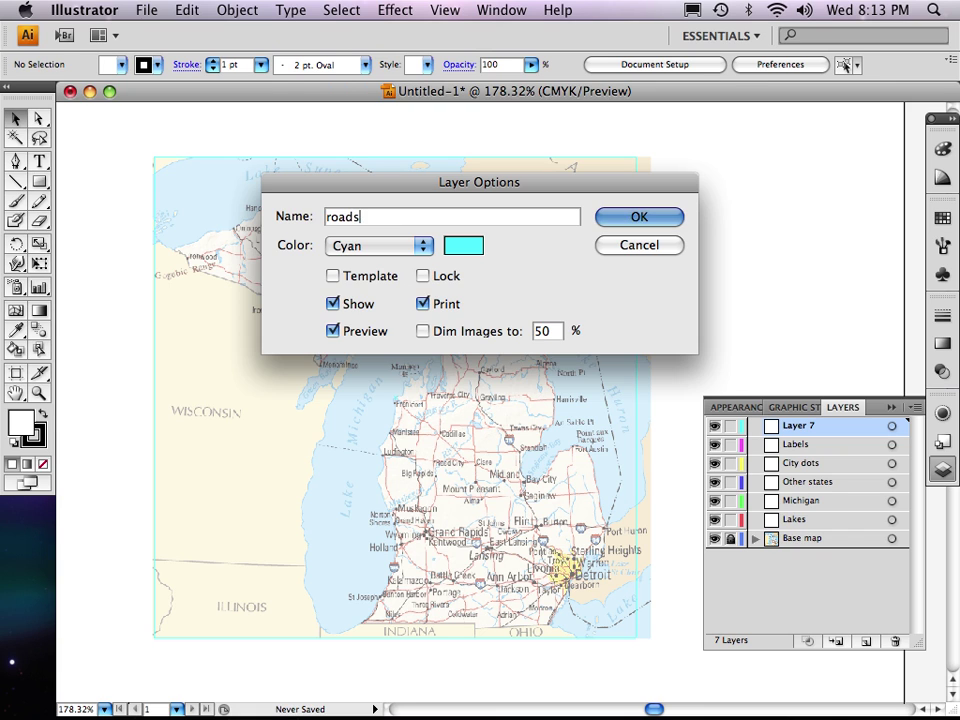
pyautogui.press('Return')
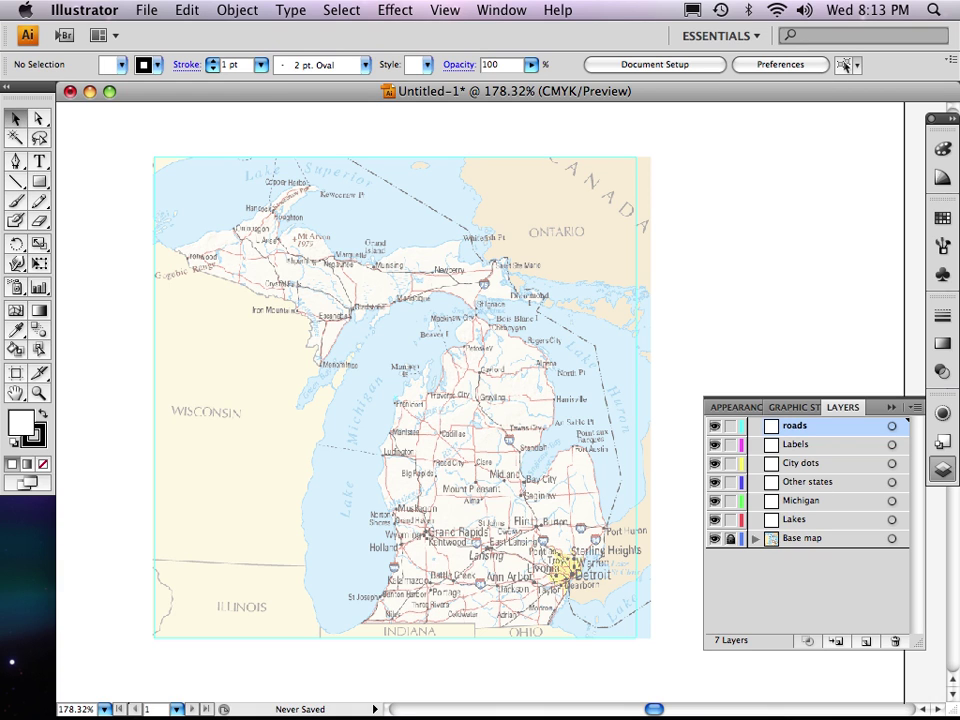
pyautogui.click(341, 10)
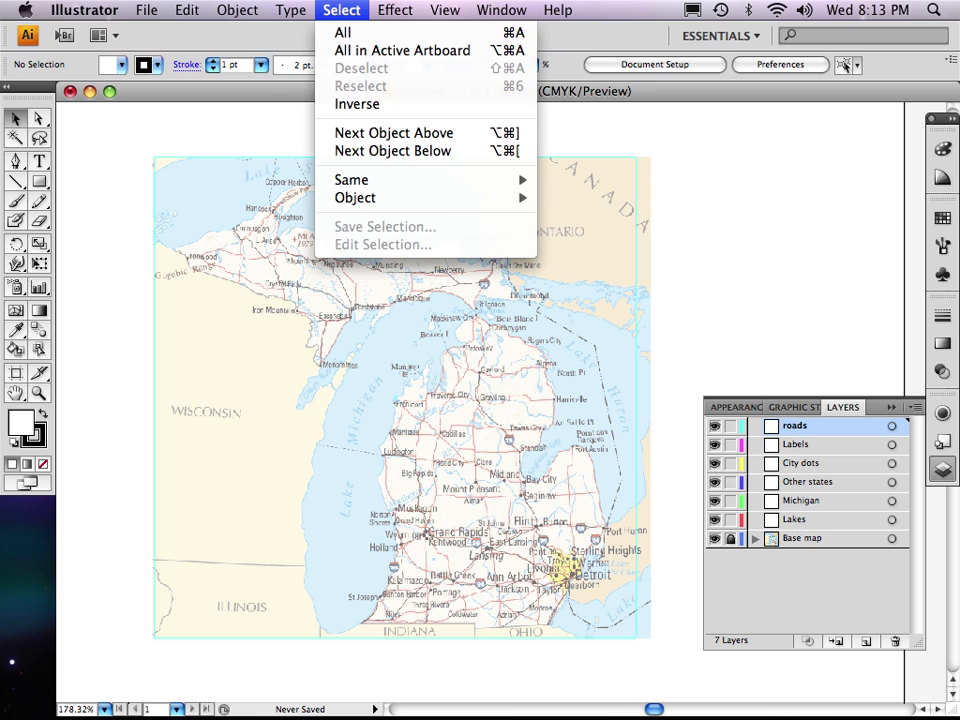
pyautogui.moveTo(351, 180)
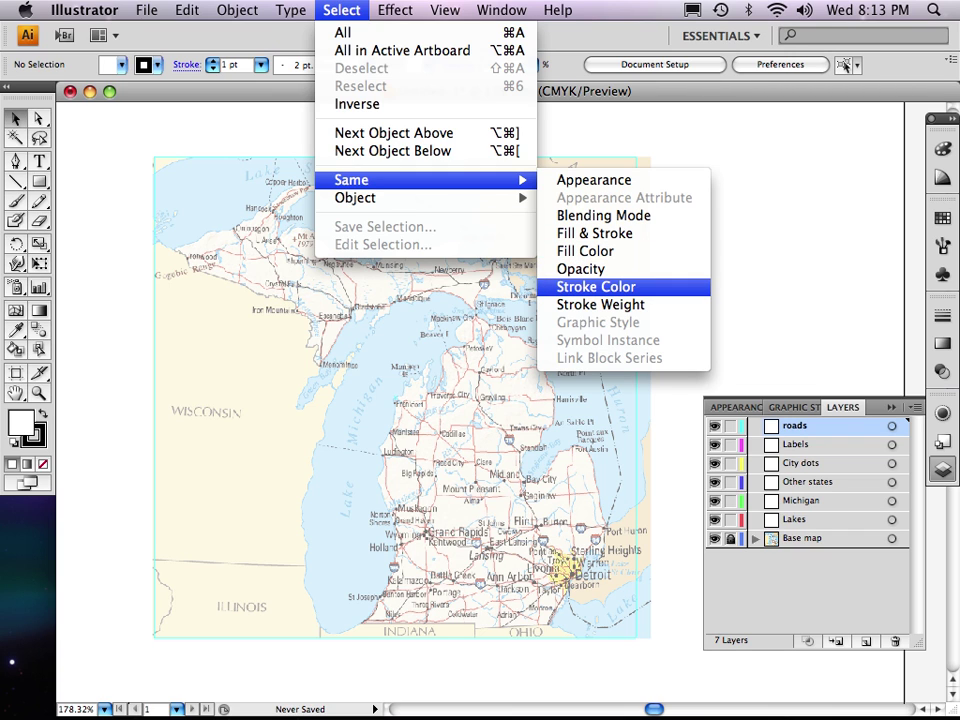
pyautogui.click(596, 286)
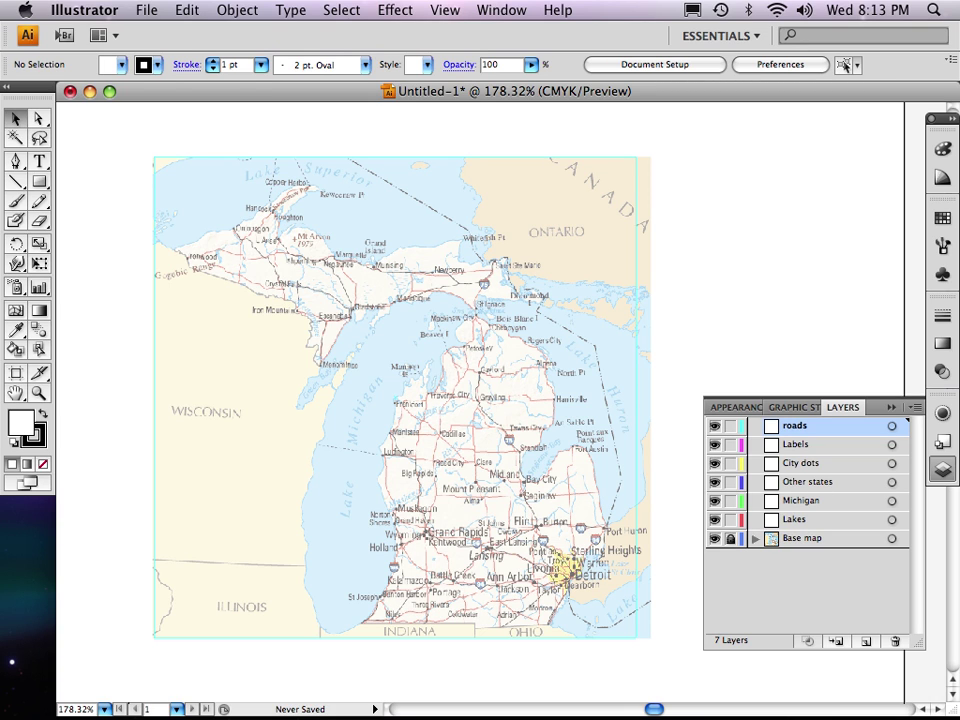
# Activate the Pen tool for drawing over the base map.
pyautogui.press('p')
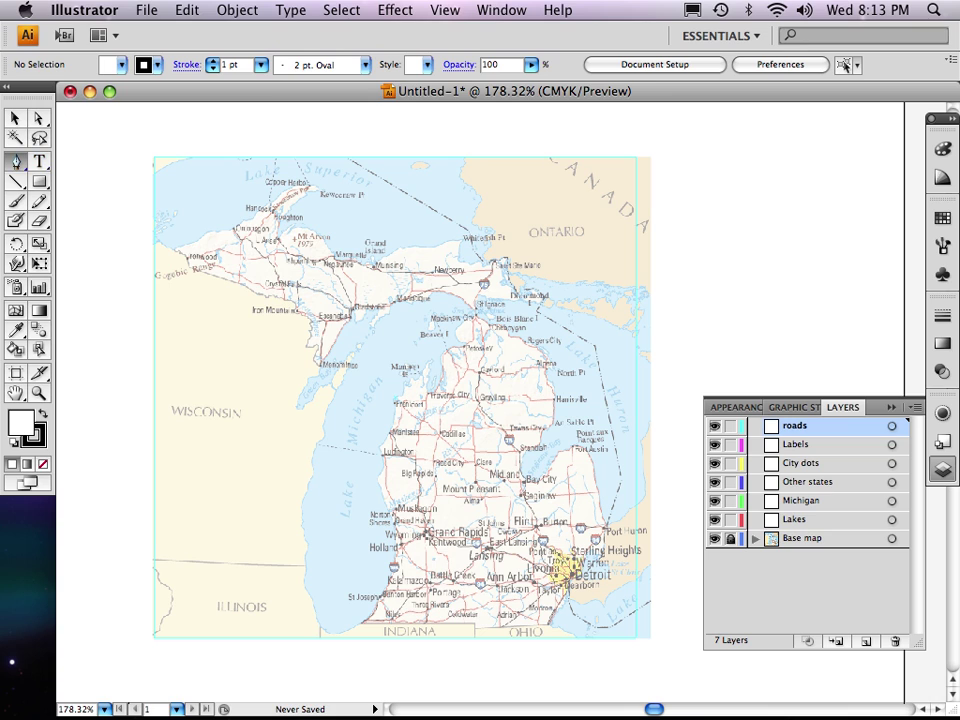